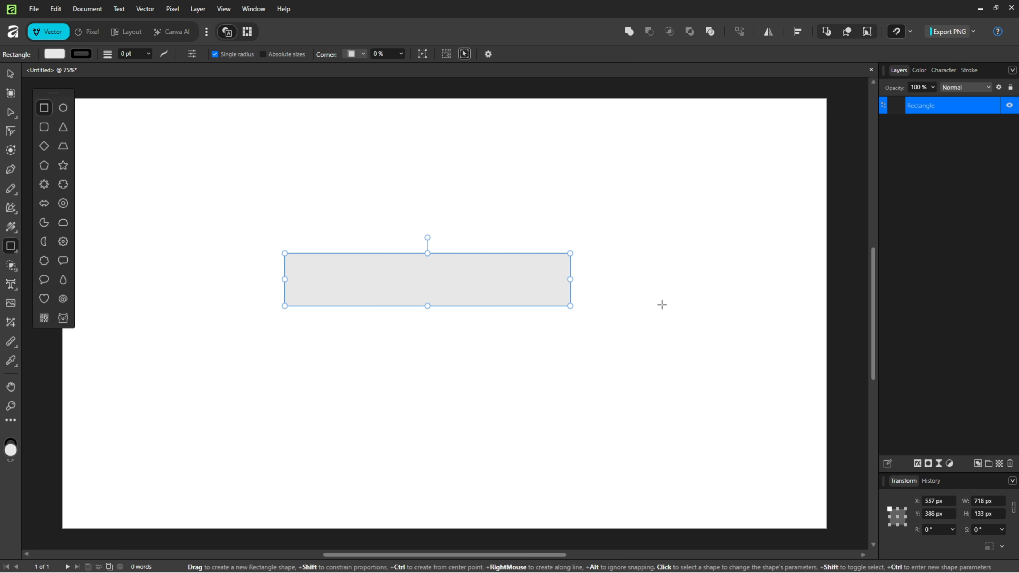
Fill the selected rectangle with pure red.
click(54, 54)
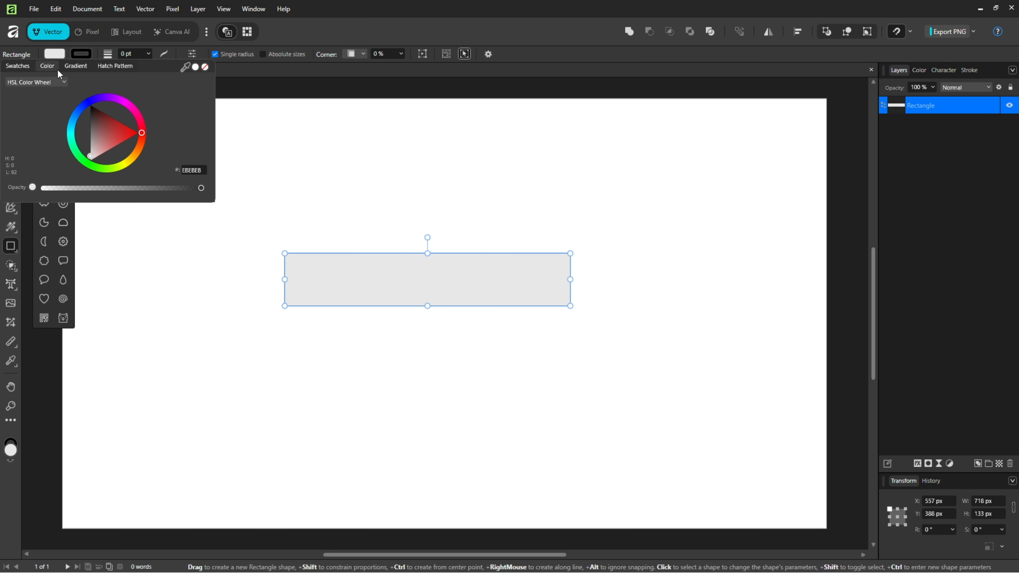
click(76, 66)
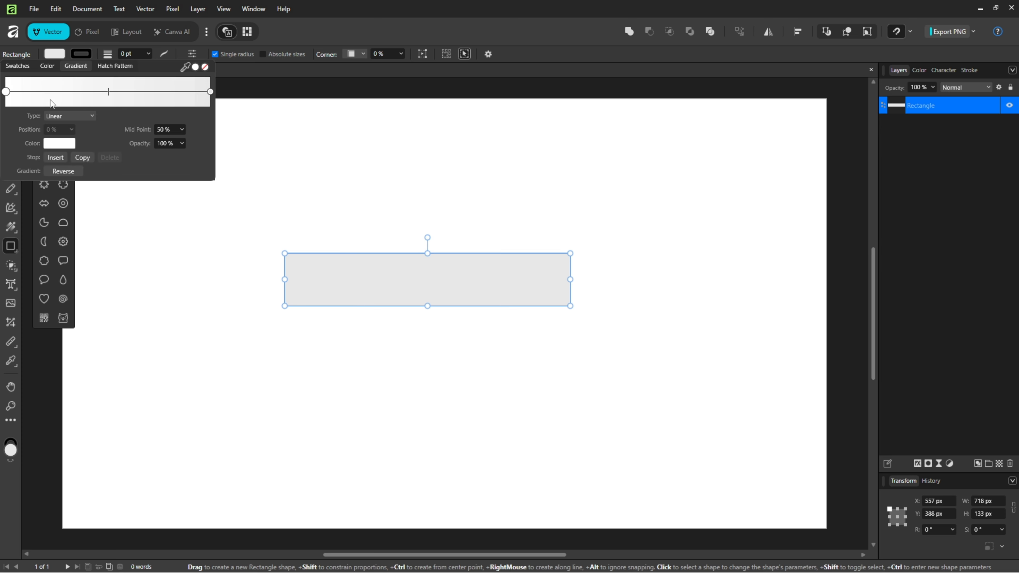
click(47, 68)
click(117, 133)
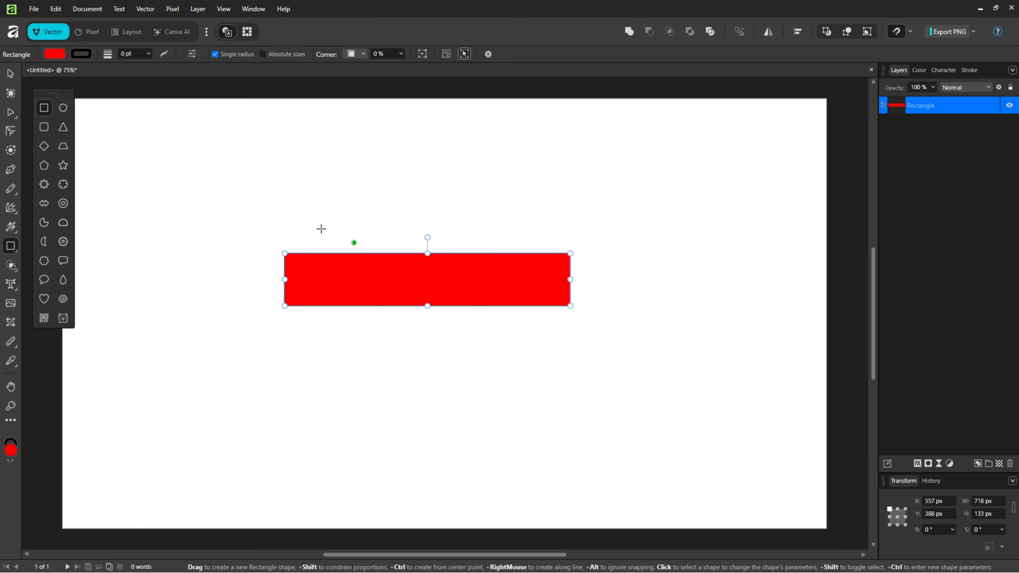
Duplicate the red rectangle directly below itself and shorten the copy from its right end to about 273 px wide.
click(11, 75)
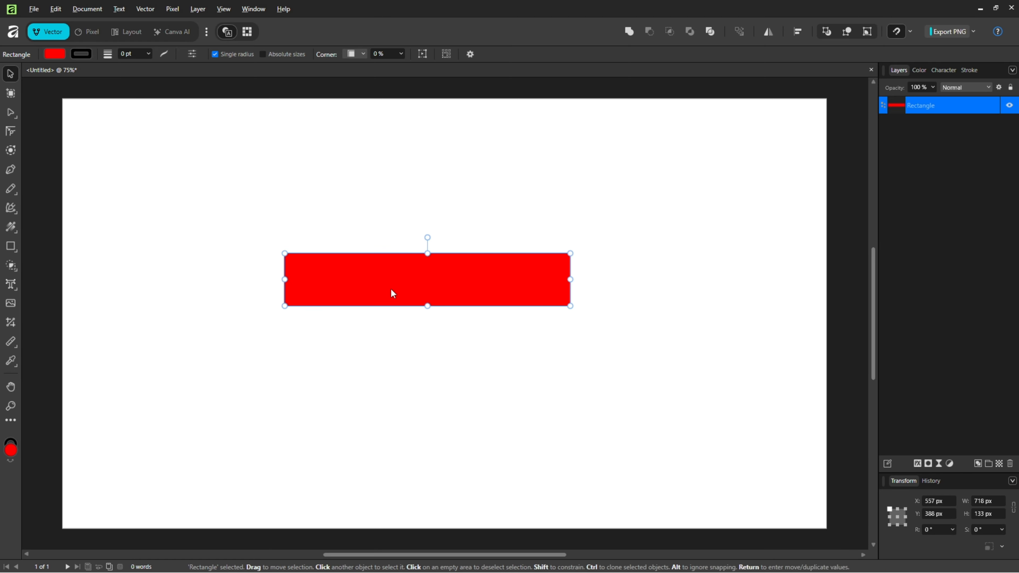
drag(391, 276, 397, 350)
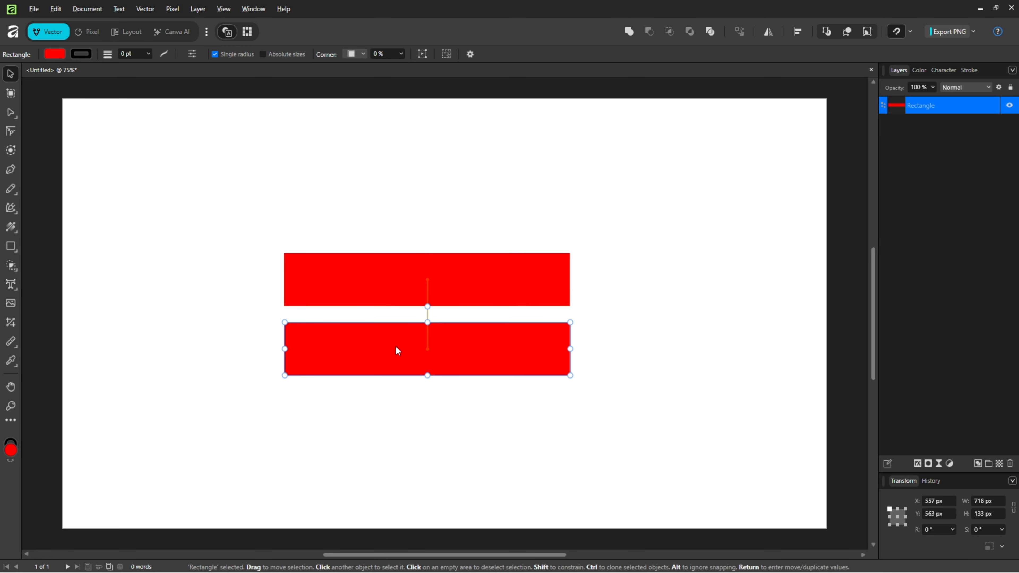
drag(570, 349, 395, 349)
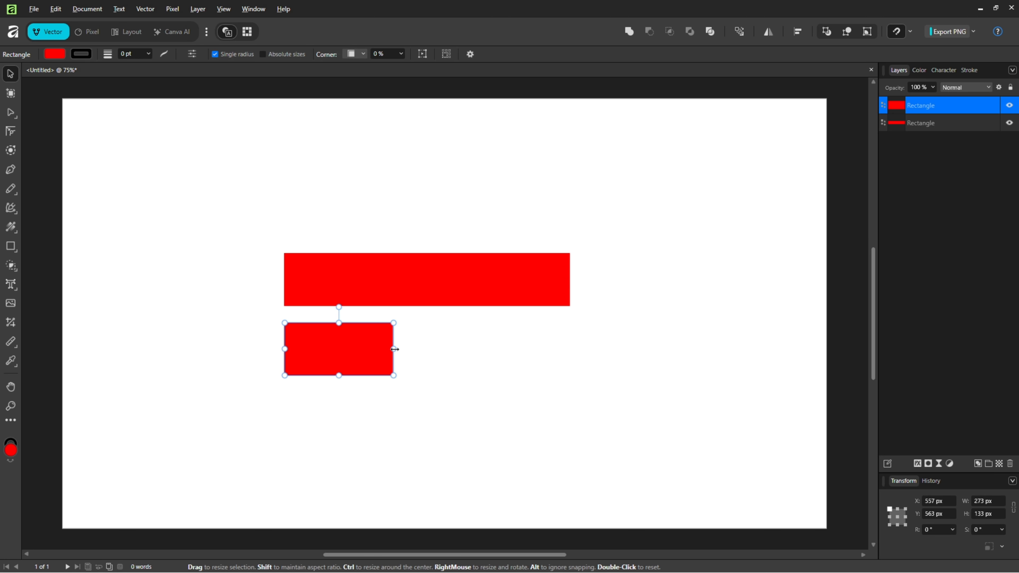
Draw a square of about 143 px beside the short rectangle and rotate it by -45° into a diamond.
click(11, 246)
mouse_move(444, 323)
mouse_down()
mouse_move(509, 375)
mouse_move(501, 380)
mouse_up()
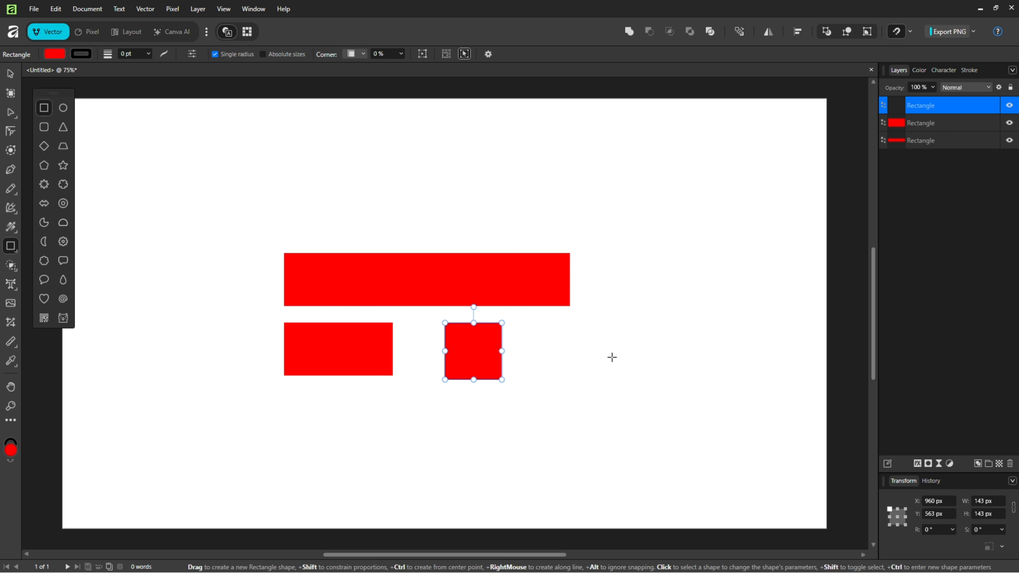
drag(473, 307, 505, 319)
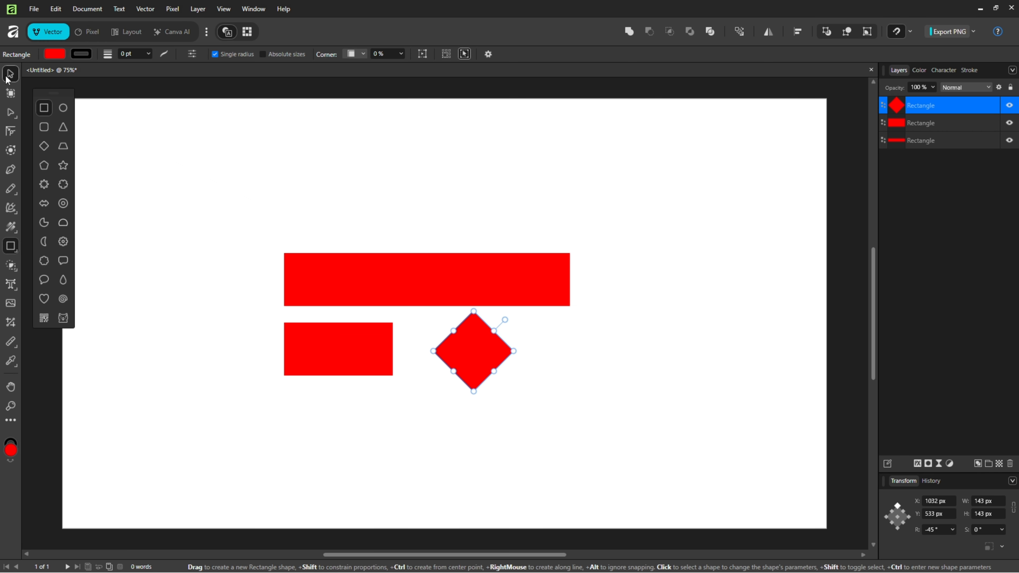
Cut a V-notch into the short rectangle's left end by centring the diamond on that edge, aligning both vertically to the middle and subtracting it.
click(8, 79)
drag(481, 356, 296, 357)
drag(483, 317, 297, 378)
click(797, 32)
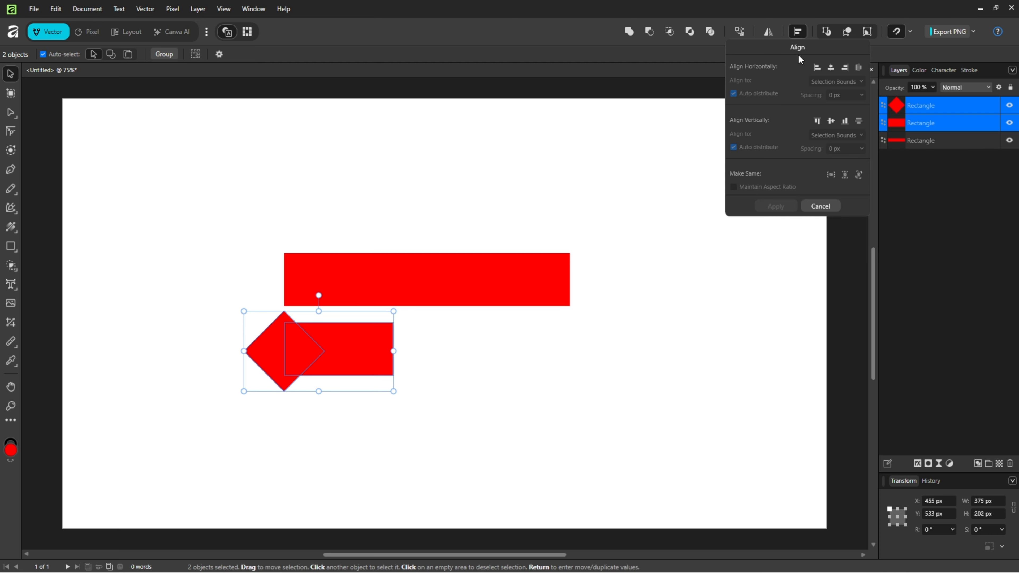
click(831, 121)
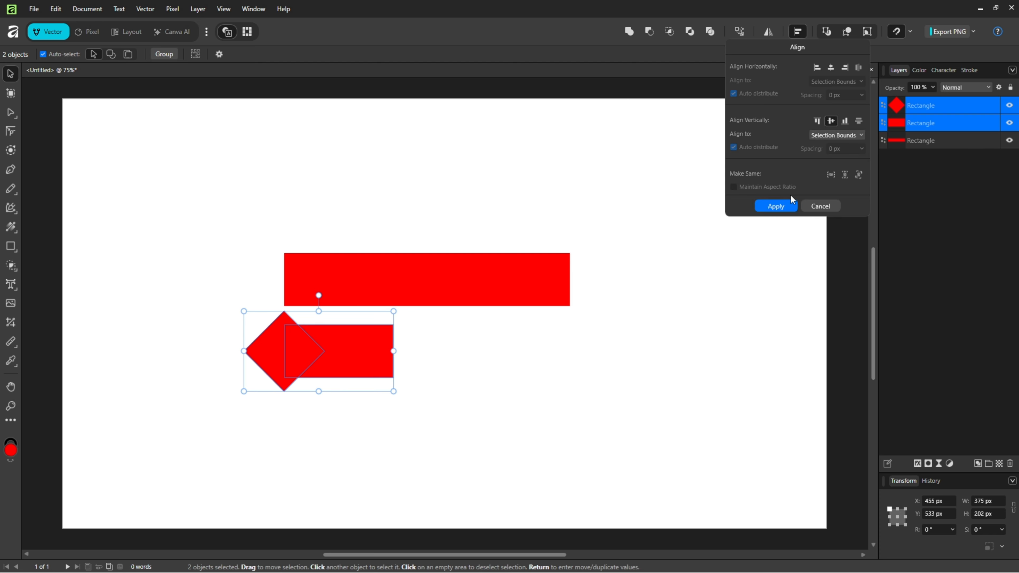
click(777, 207)
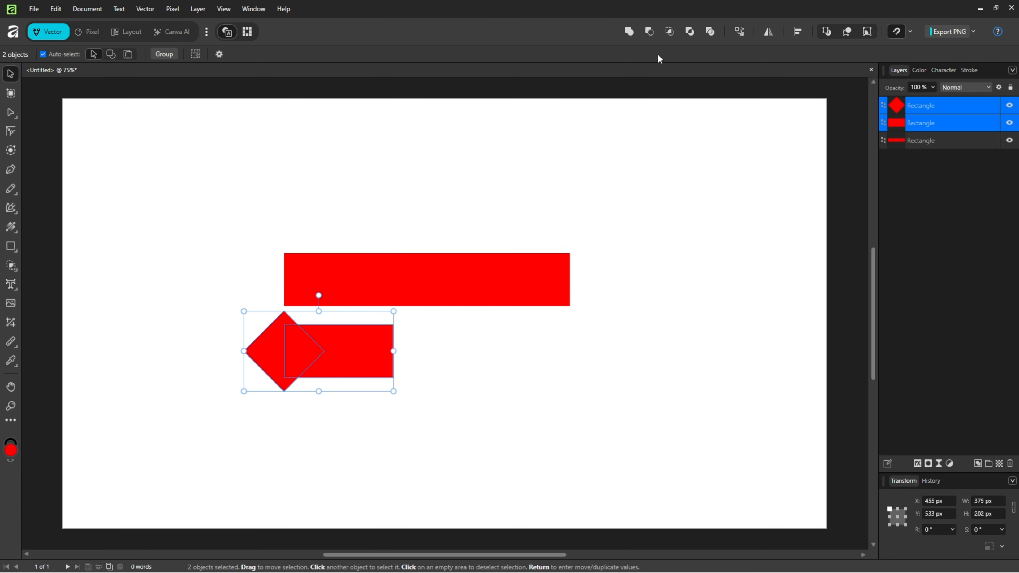
click(652, 32)
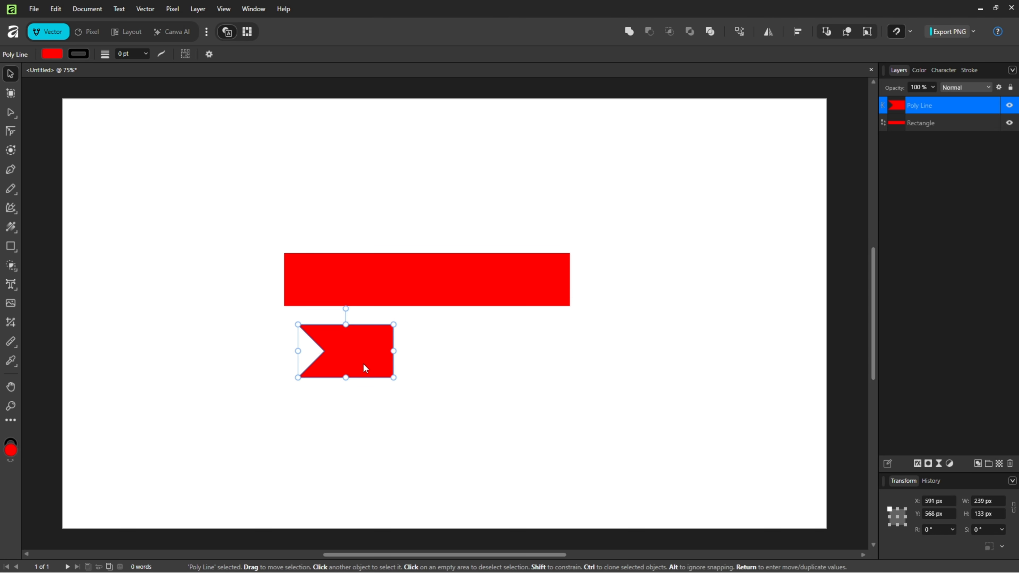
Fill the notched tail with darker red DE0404 and move it so its centre sits on the banner's lower-left corner.
click(52, 54)
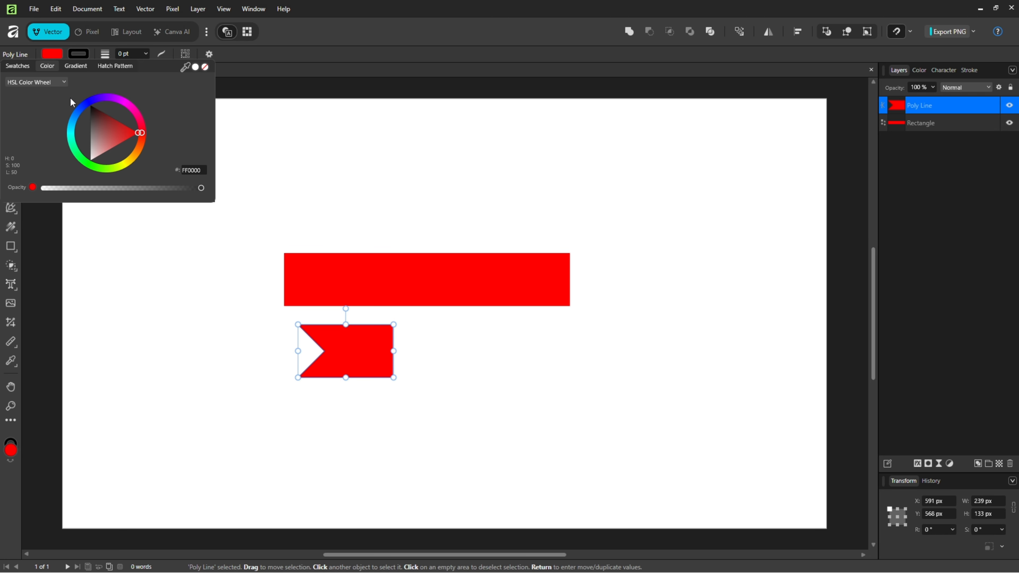
click(132, 130)
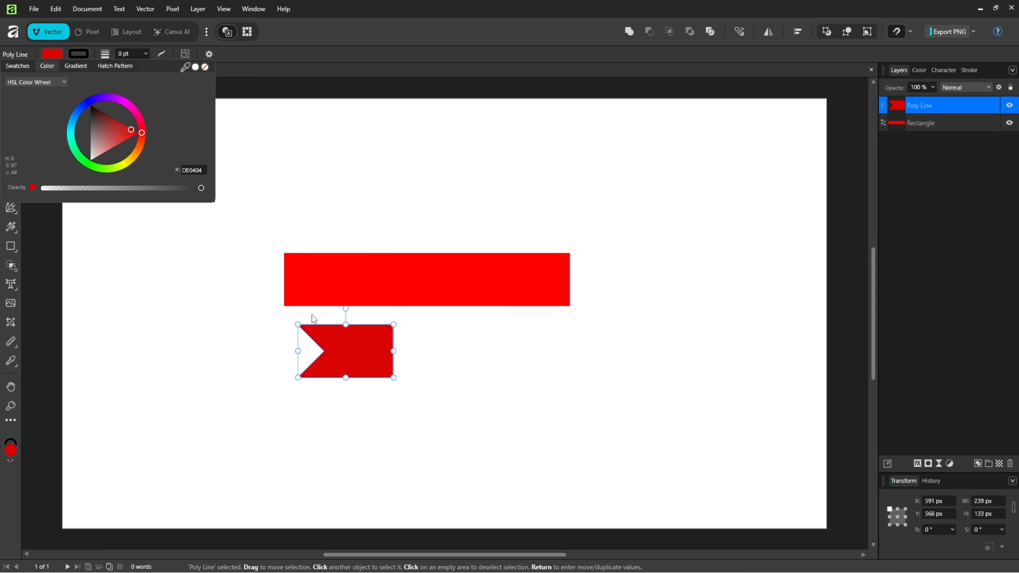
drag(364, 361, 310, 325)
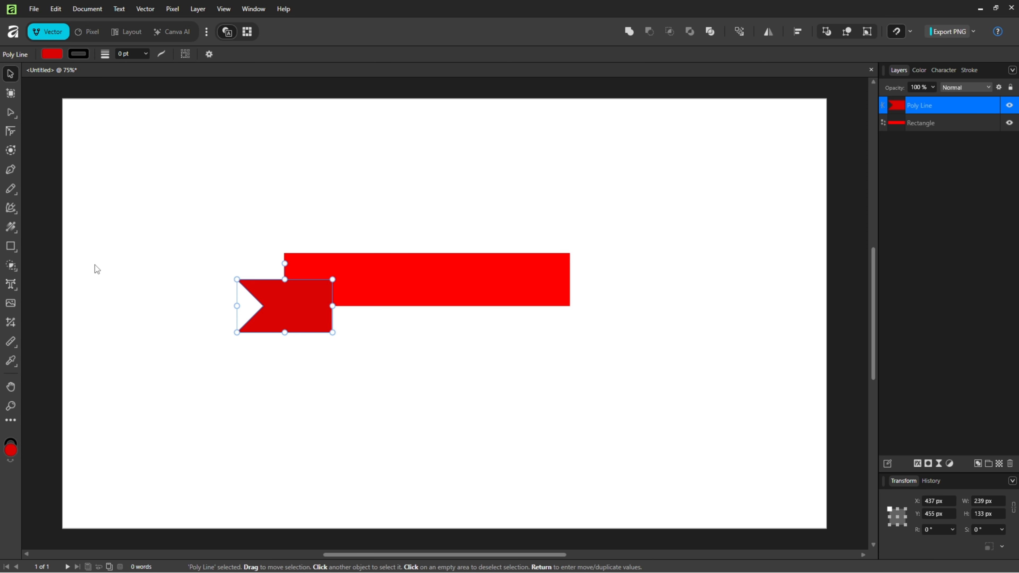
Draw a 120 × 67 px rectangle over the tail's lower-right quarter, convert it to curves and delete its lower-left node to form a triangle.
click(10, 247)
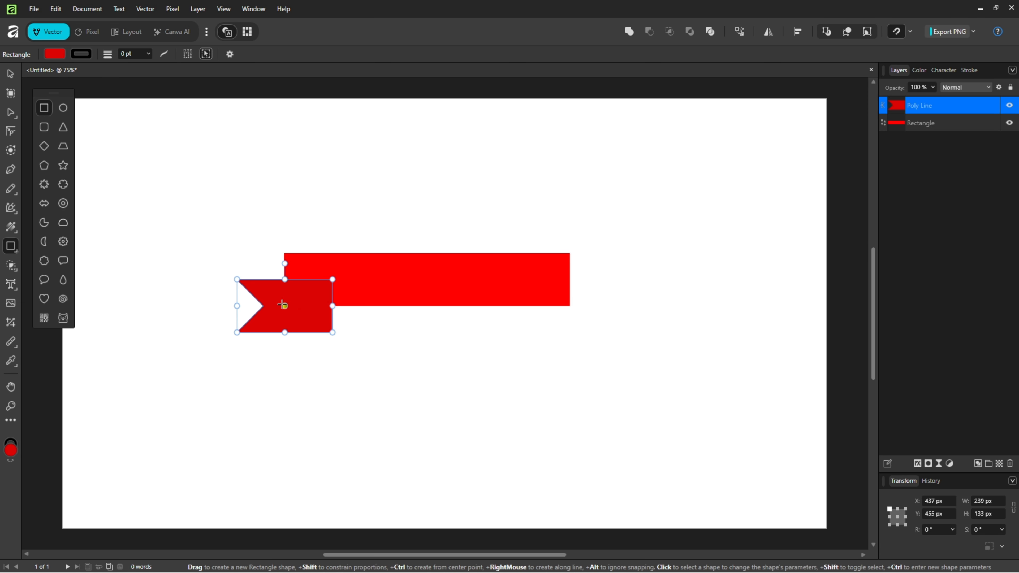
drag(284, 306, 333, 333)
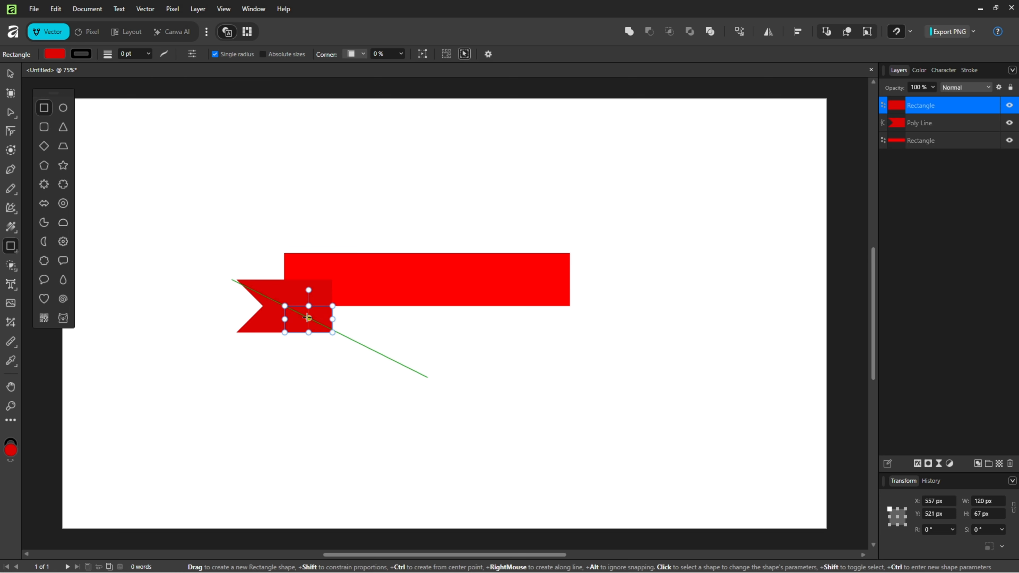
right_click(316, 321)
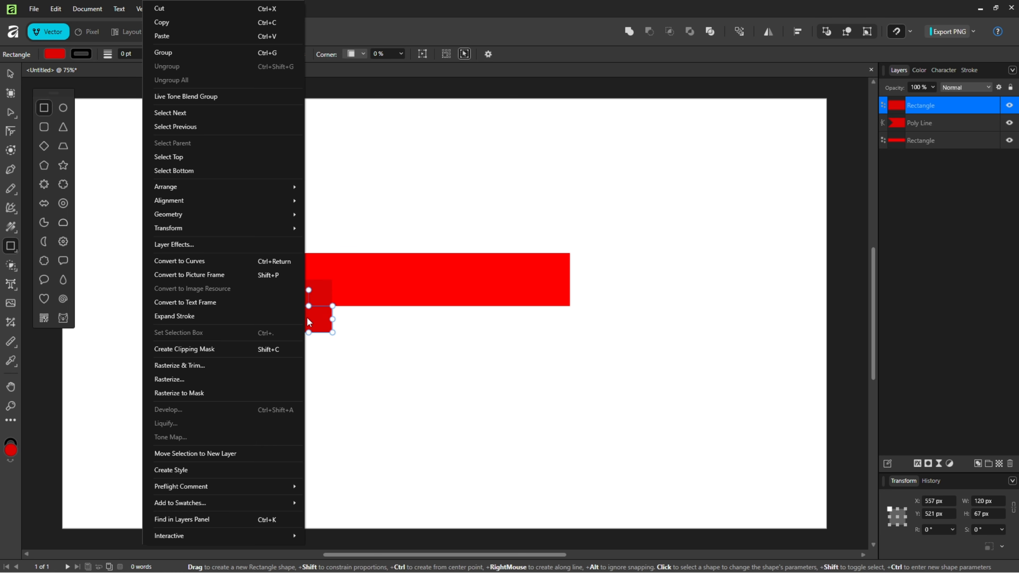
click(184, 262)
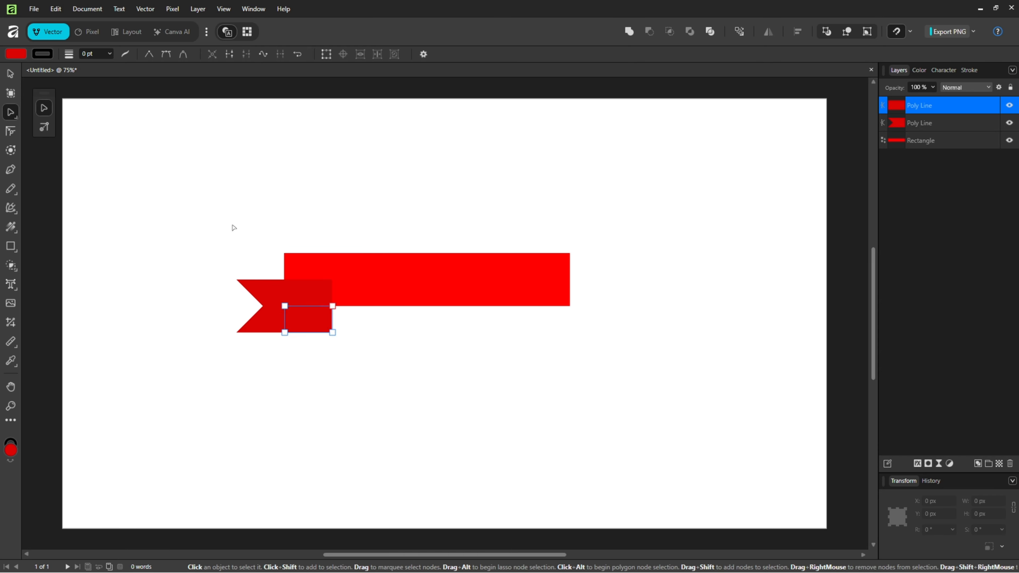
click(285, 333)
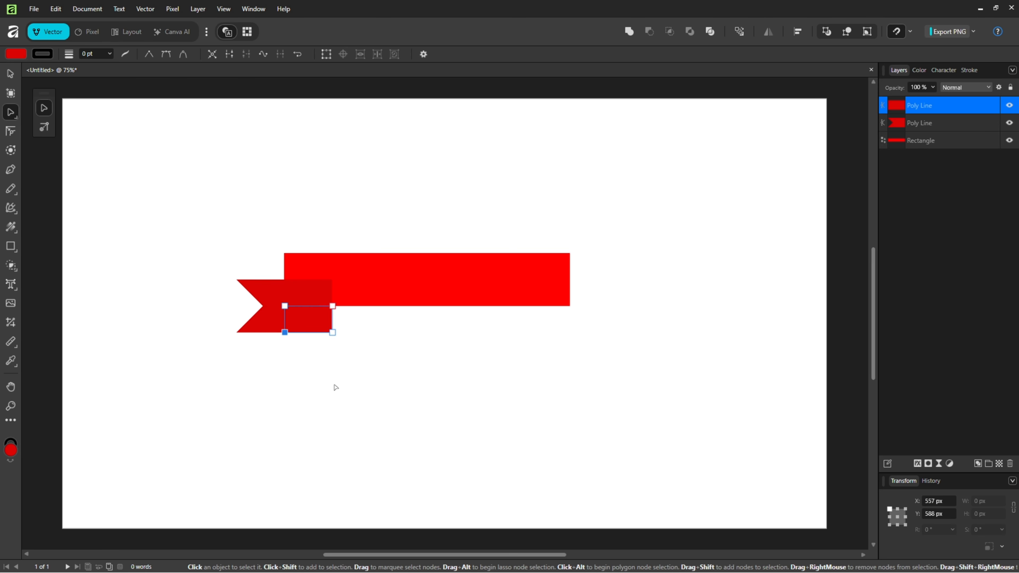
key(Delete)
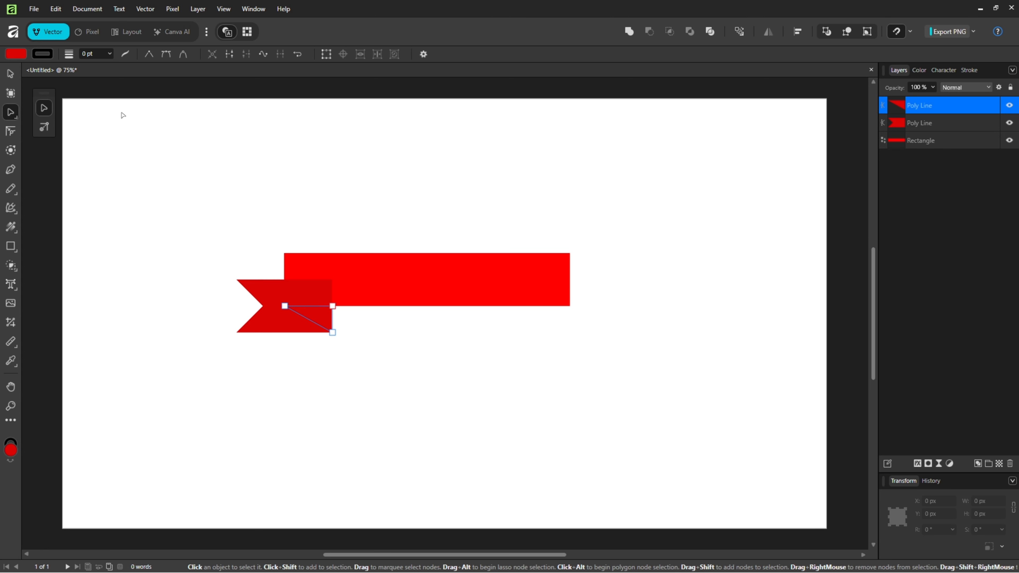
Fill the fold triangle with dark red 930000.
click(15, 54)
click(124, 130)
drag(124, 127, 118, 120)
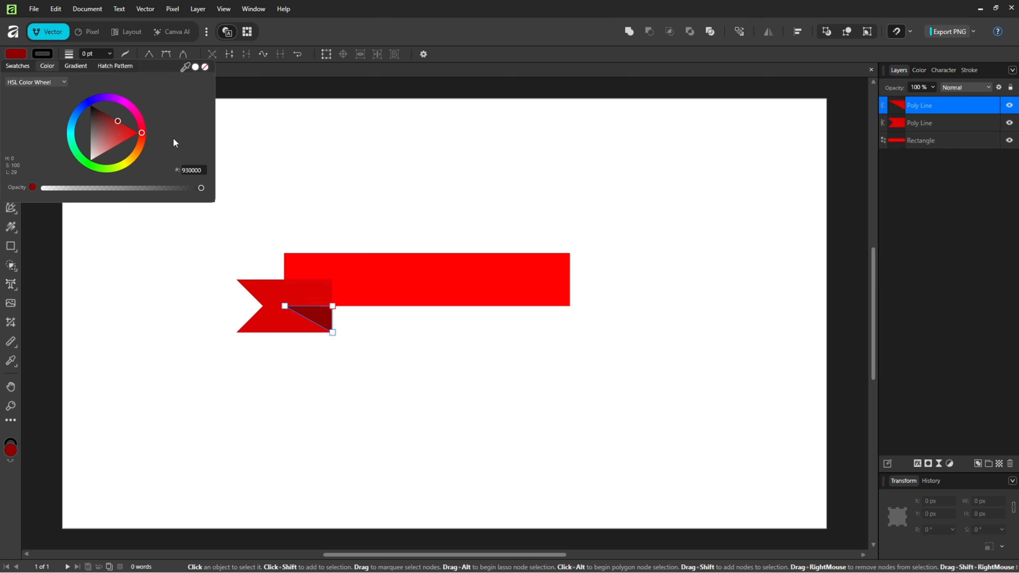
click(312, 311)
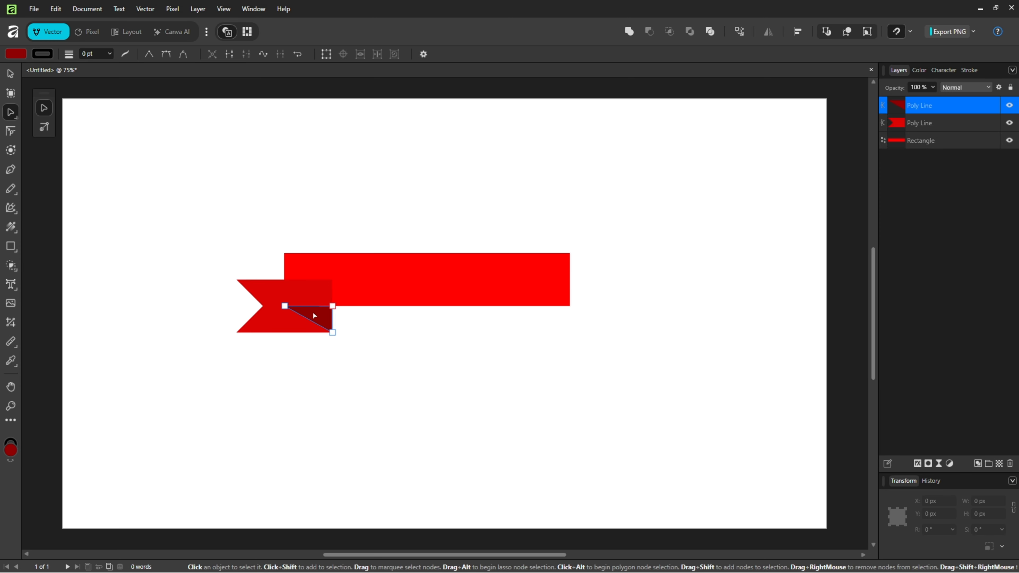
Send the notched tail and the fold triangle together behind the main banner rectangle.
key(v)
drag(252, 351, 355, 320)
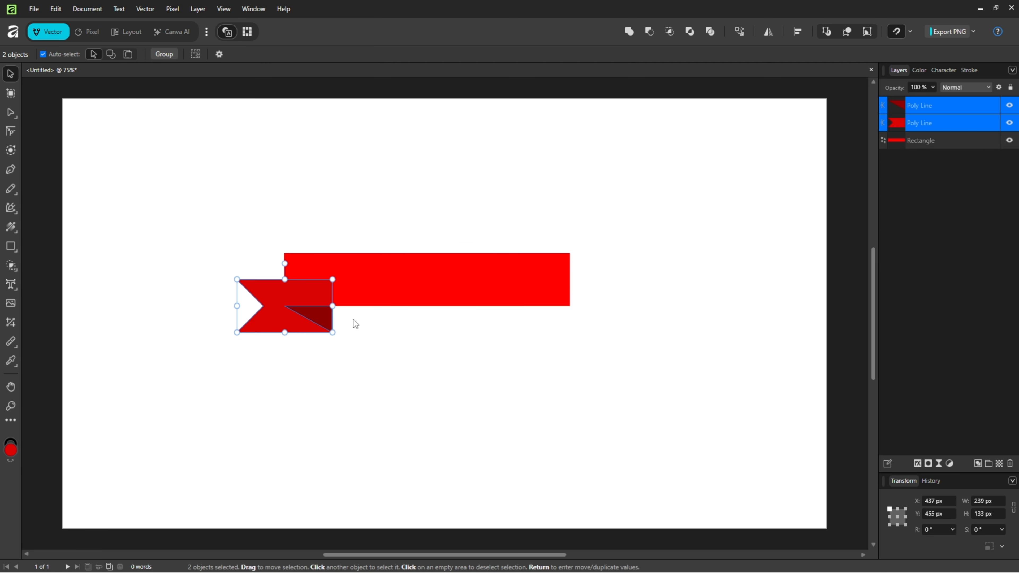
right_click(296, 312)
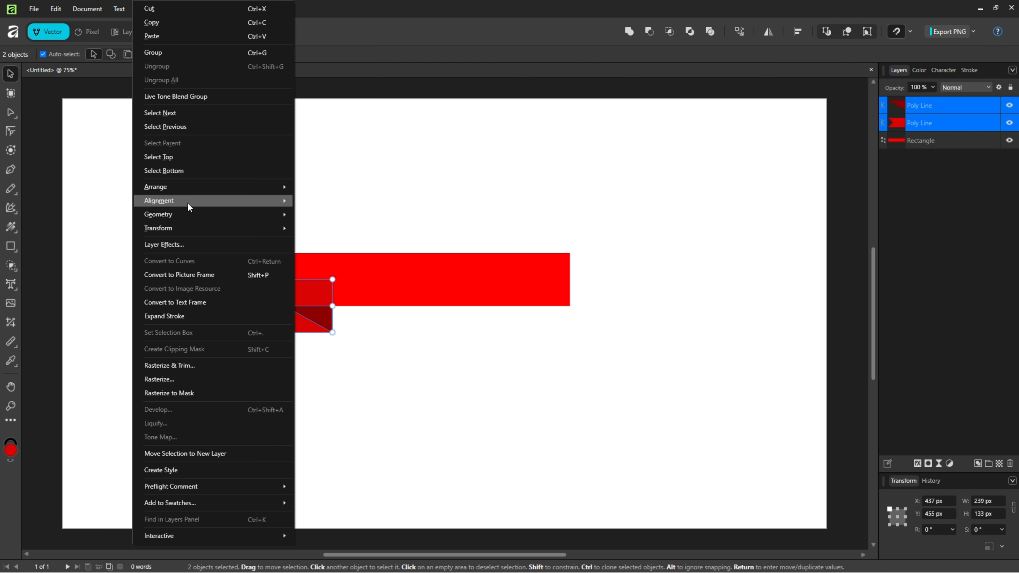
mouse_move(187, 187)
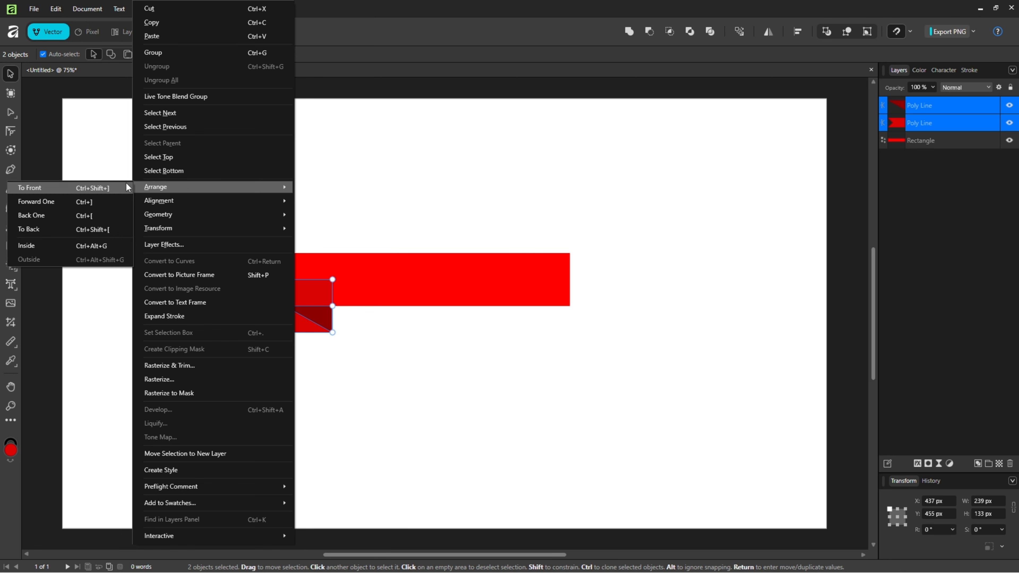
click(47, 230)
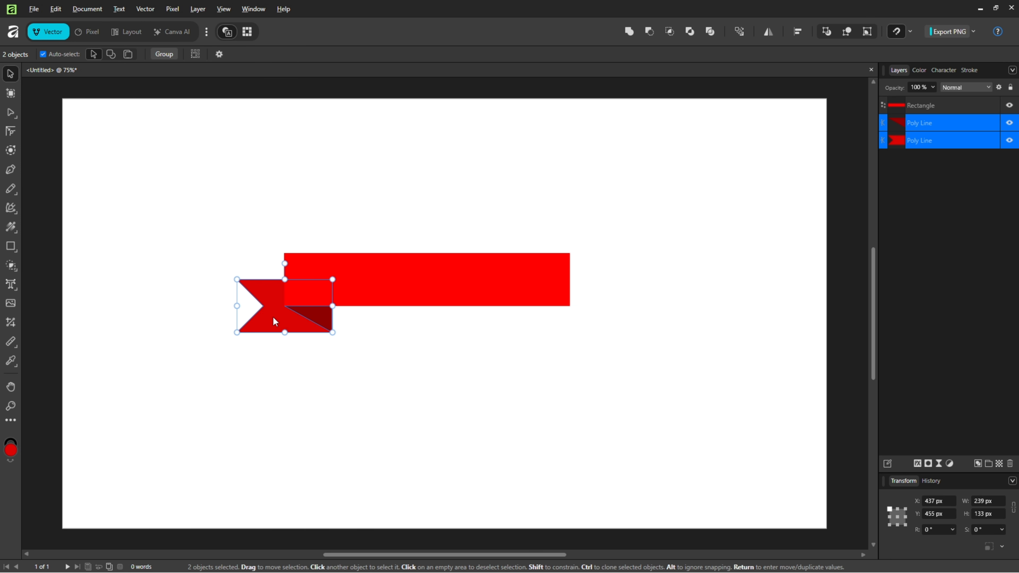
Duplicate the tail and fold triangle, flip the copies horizontally and place them symmetrically at the banner's right end.
ctrl+drag(275, 321, 494, 337)
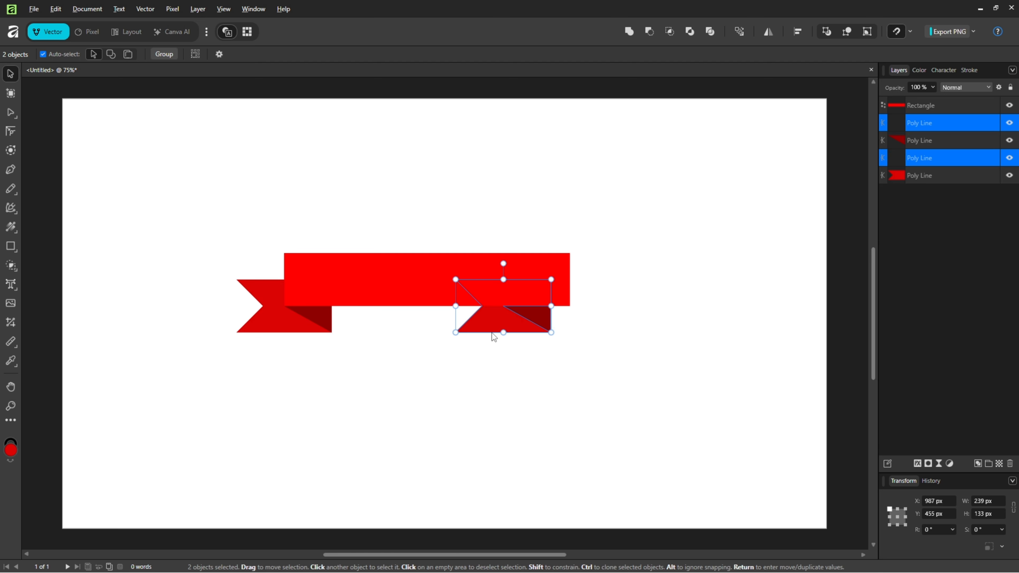
click(768, 31)
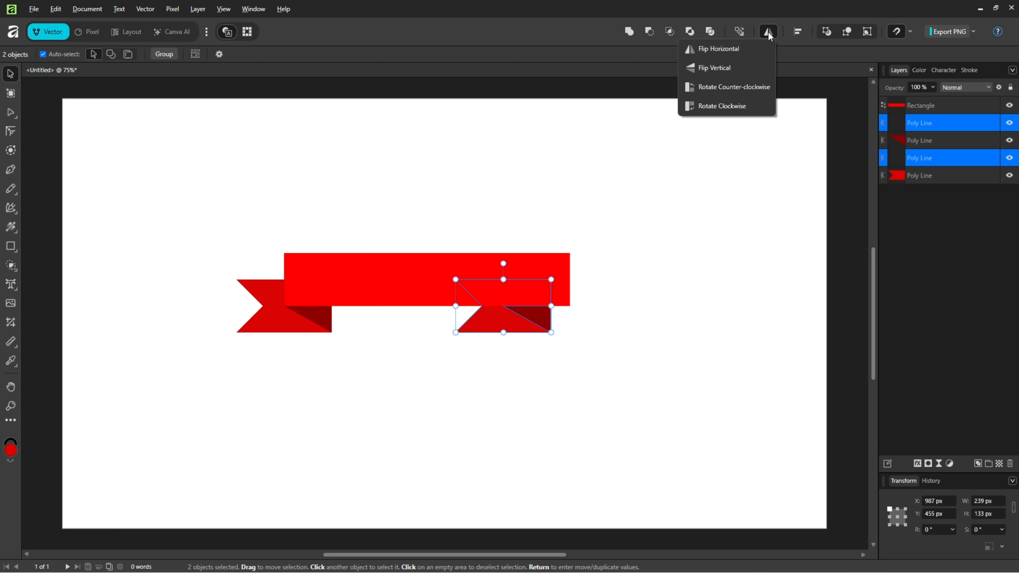
click(727, 55)
drag(486, 327, 555, 326)
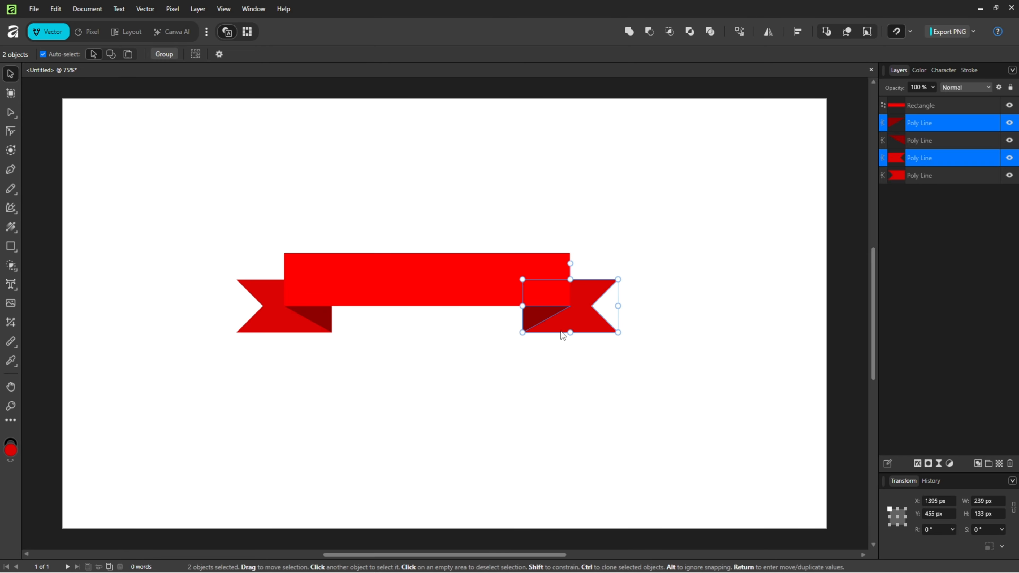
click(602, 388)
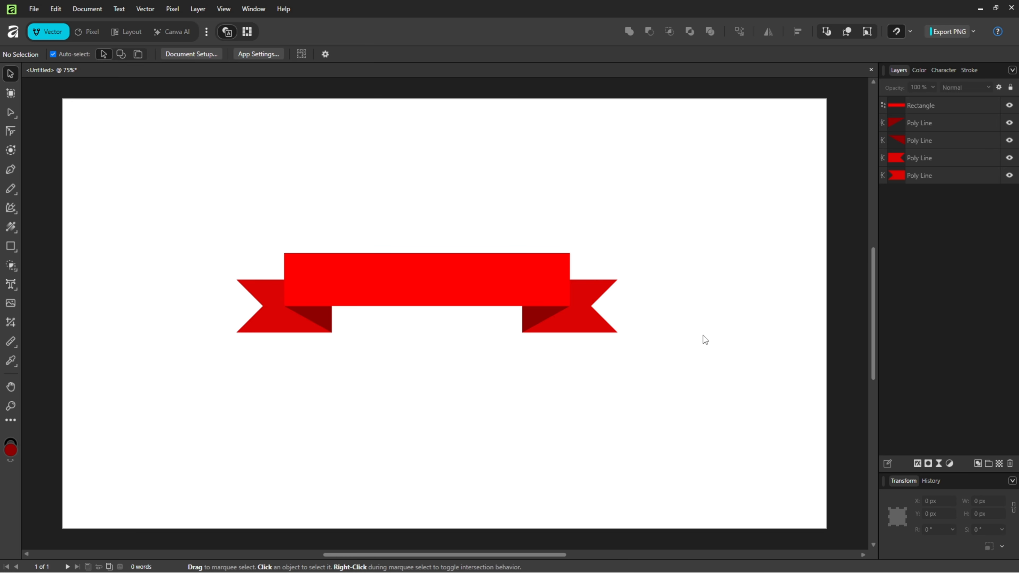
Group all the ribbon parts and move the group to the centre of the page.
drag(716, 185, 198, 373)
click(164, 55)
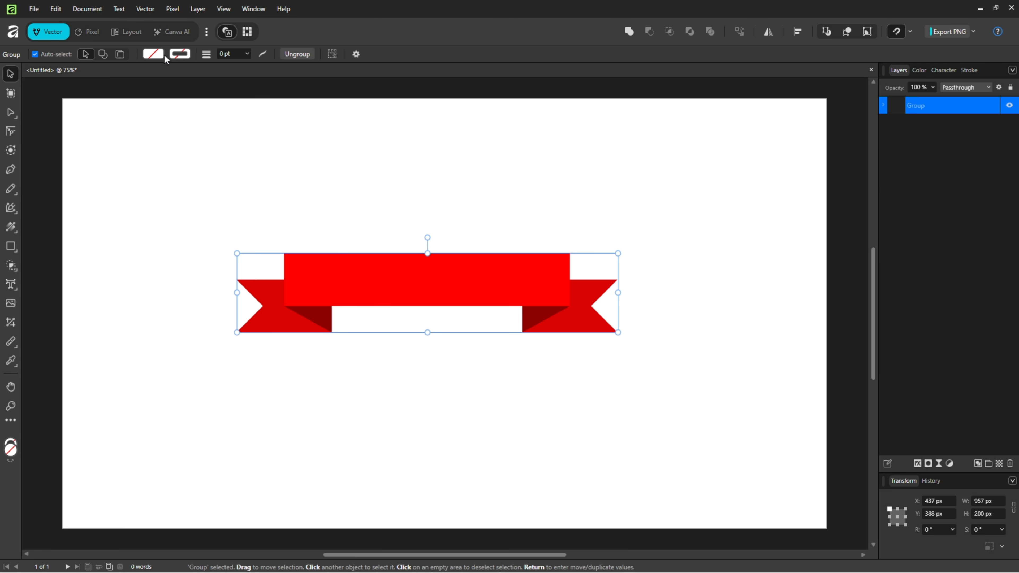
drag(450, 276, 469, 297)
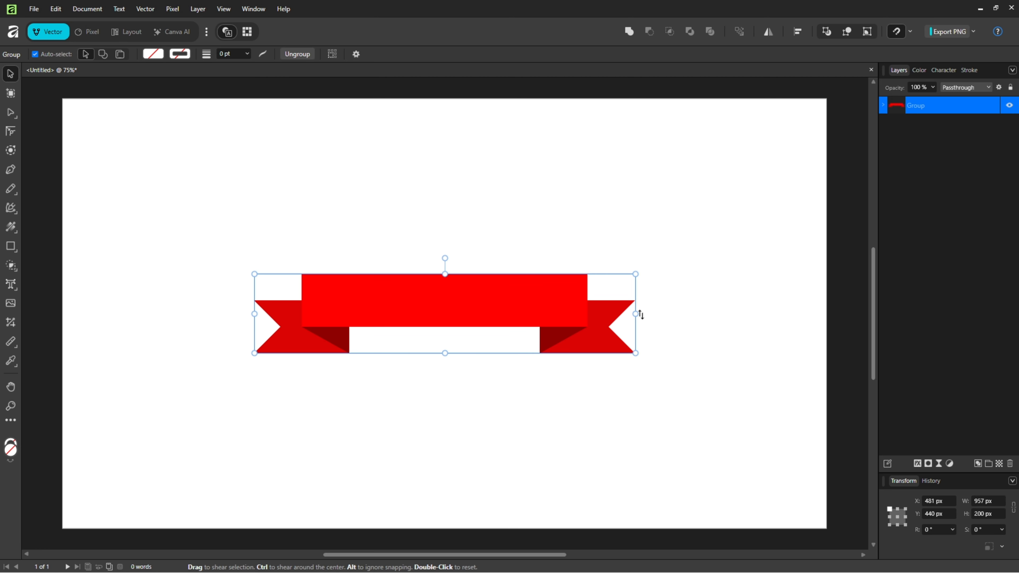
Shear the ribbon group upward at its right side by about 10.2°, keeping its ends vertical.
drag(650, 340, 658, 218)
drag(646, 252, 645, 245)
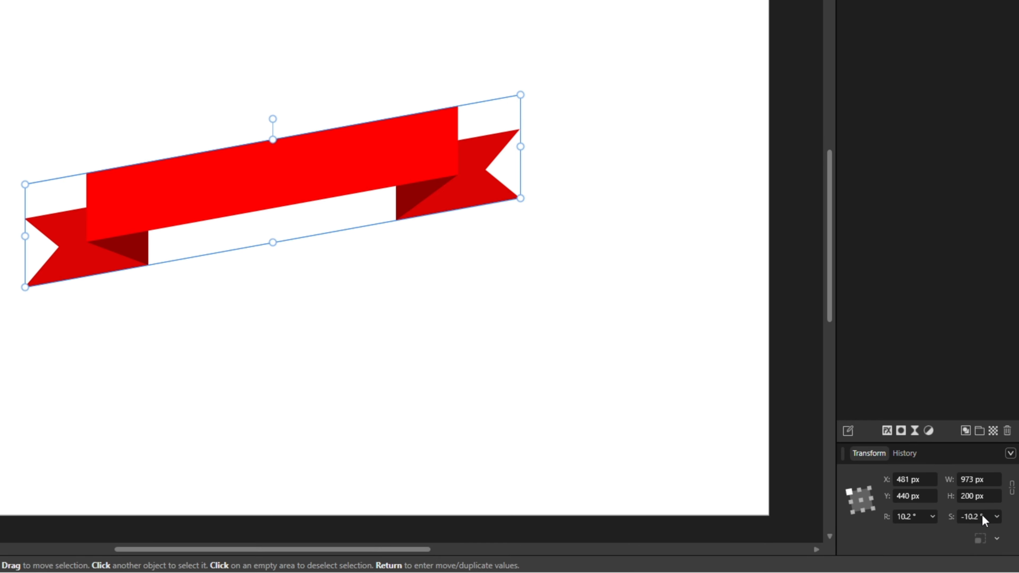
Set the ribbon group's shear to -15°.
click(988, 530)
text(-15)
key(Return)
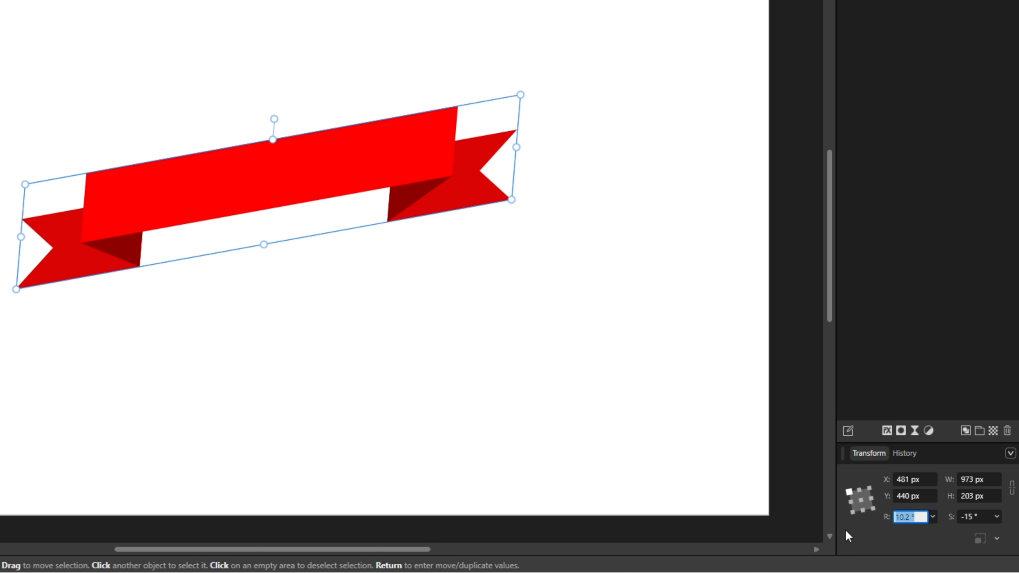
Set the ribbon group's rotation to 15°.
text(15)
key(Return)
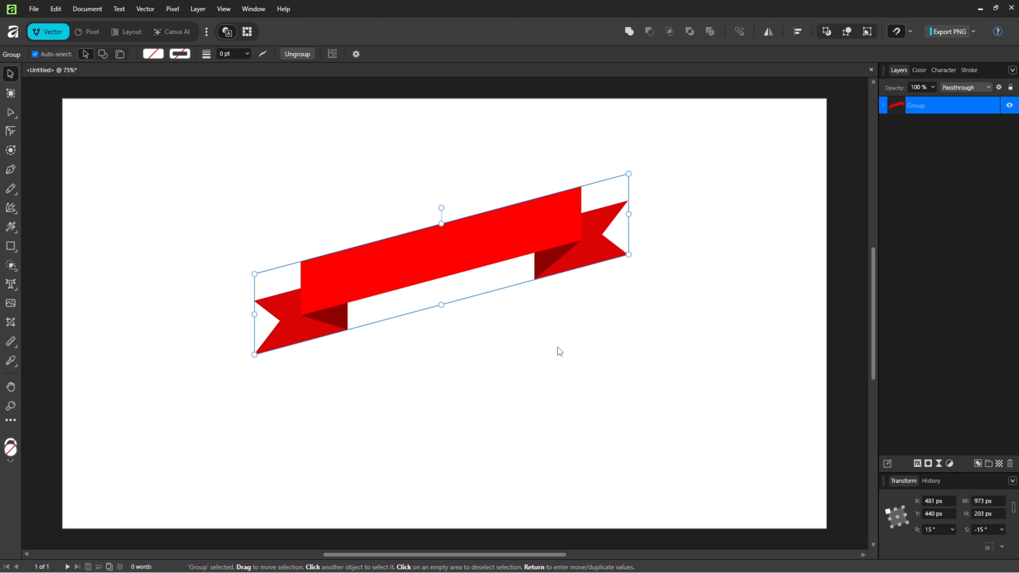
Undo the ribbon group's rotation and both shear changes.
key(ctrl+z)
key(ctrl+z)
key(ctrl+z)
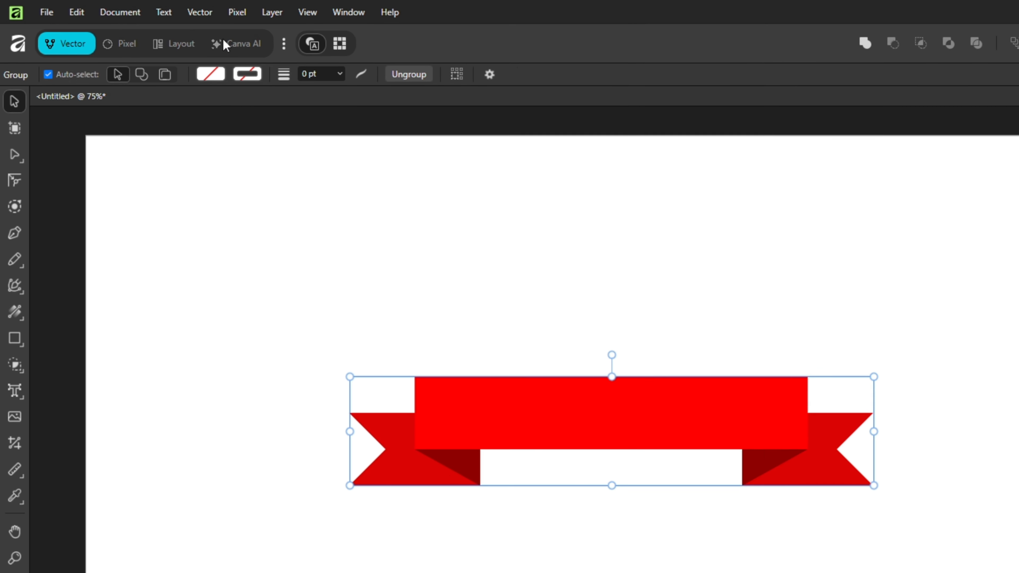
Place the ribbon group in a new Arc - Horizontal warp group.
click(150, 11)
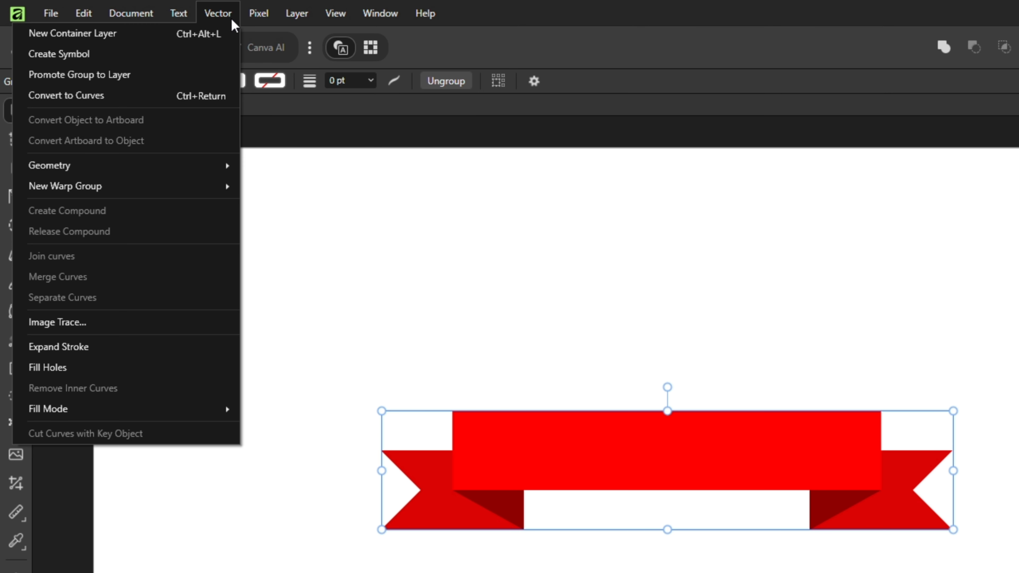
mouse_move(84, 190)
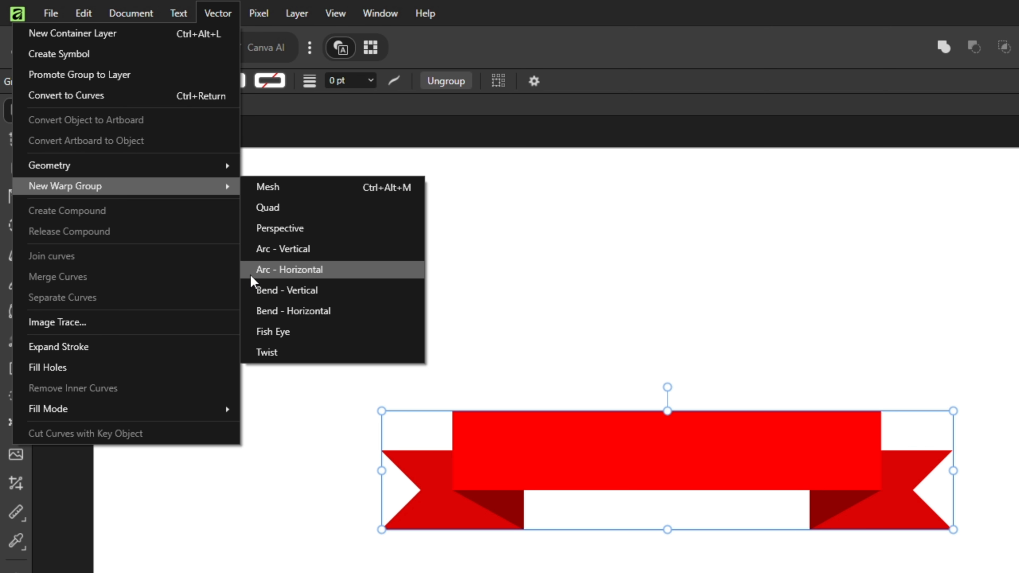
click(305, 273)
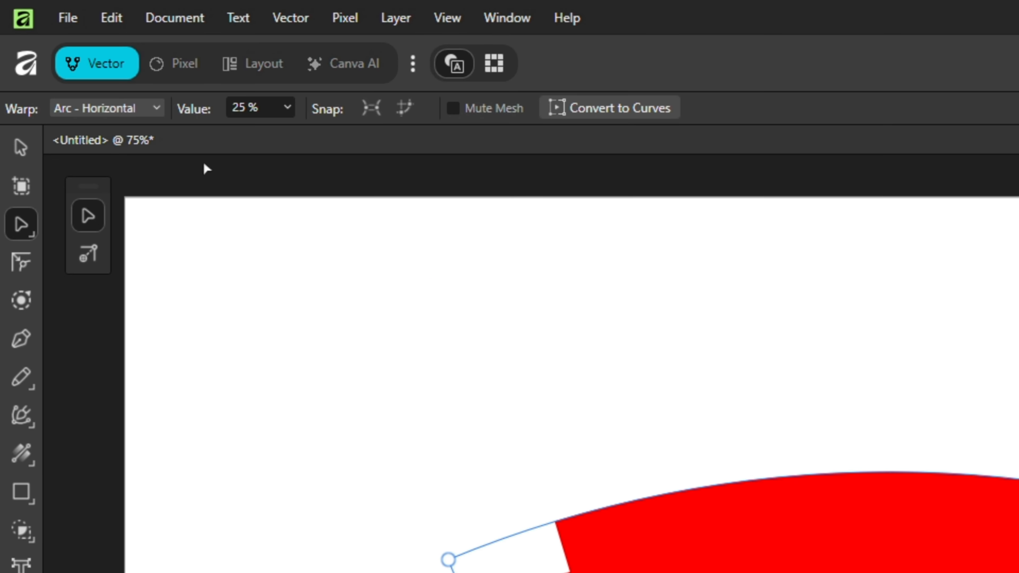
Try different strengths for the horizontal arc warp, raising it to 51% and reducing it to 15%.
click(287, 107)
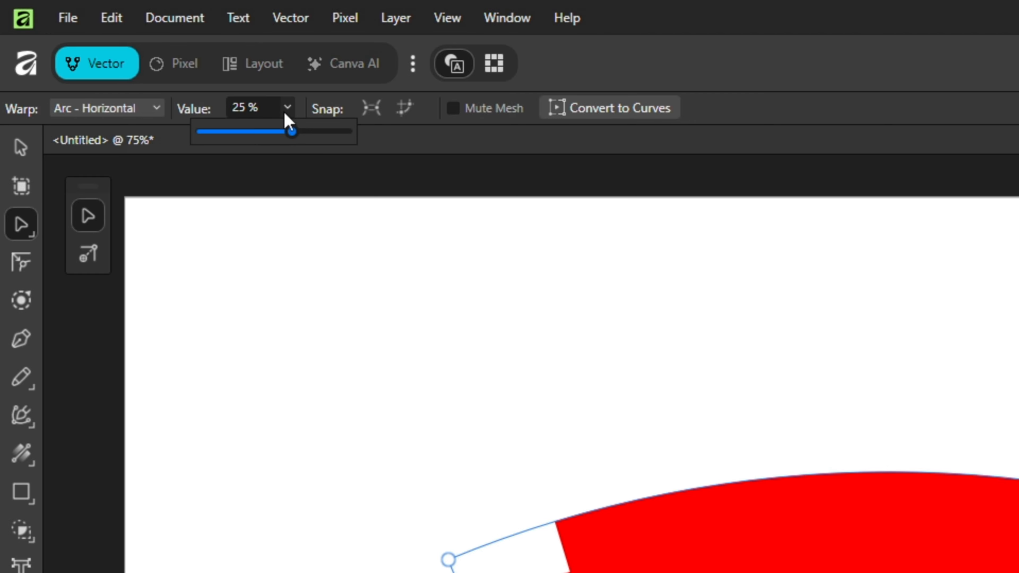
drag(284, 130, 312, 131)
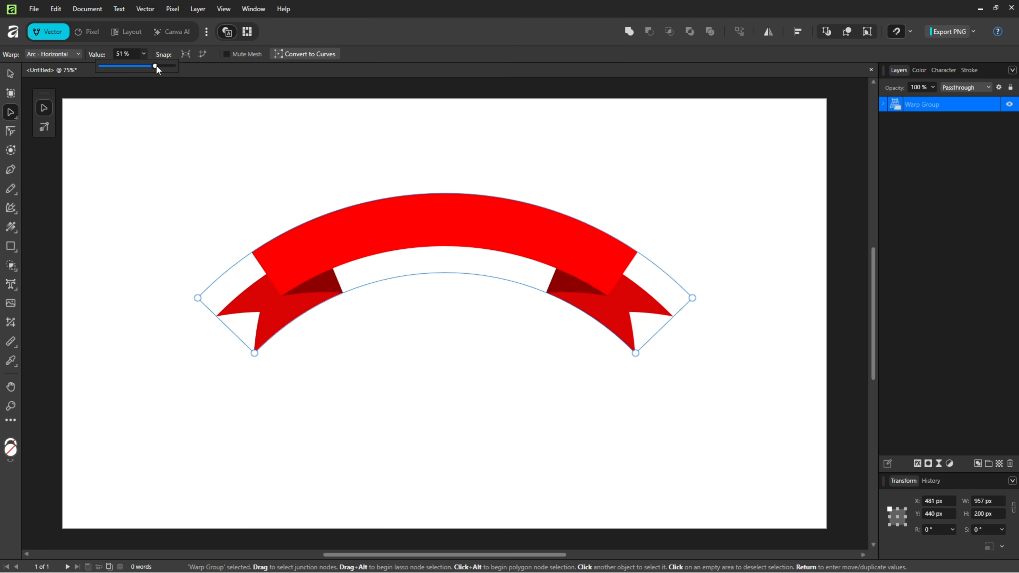
mouse_move(156, 65)
mouse_down()
mouse_move(117, 66)
mouse_move(160, 65)
mouse_move(117, 66)
mouse_move(142, 66)
mouse_up()
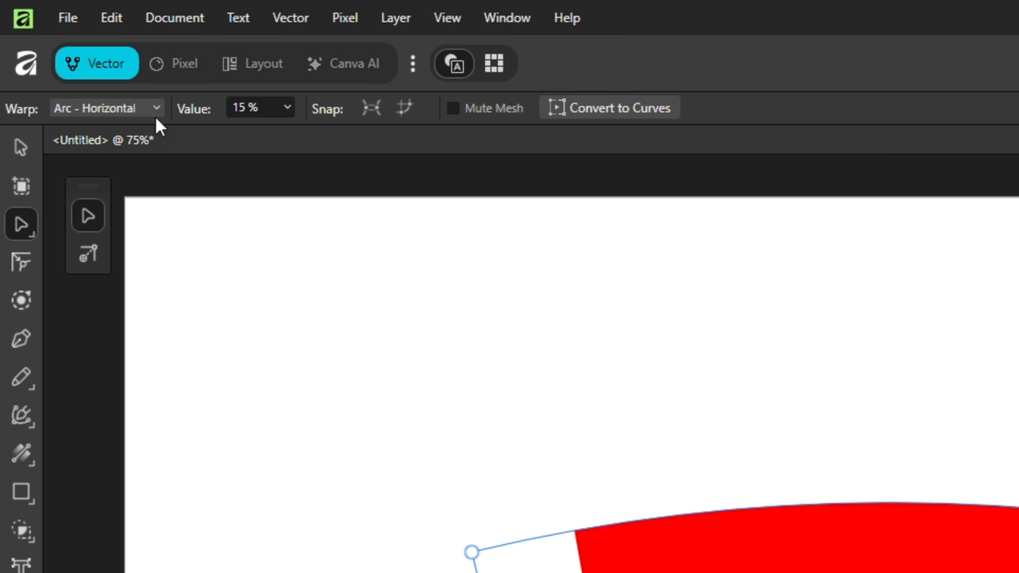
Change the ribbon's warp type to Bend - Horizontal and lower its value to -7%.
click(74, 54)
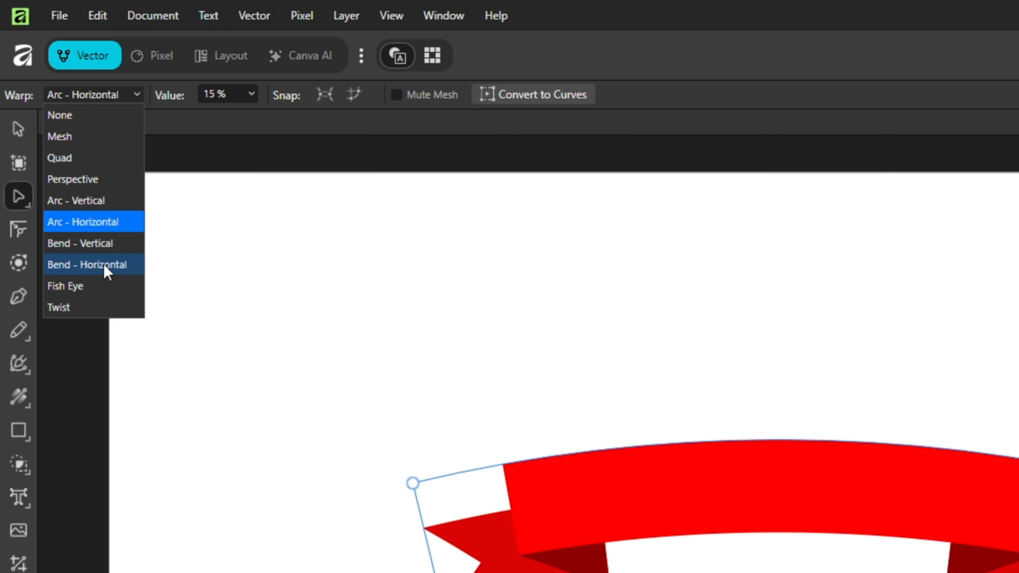
click(105, 264)
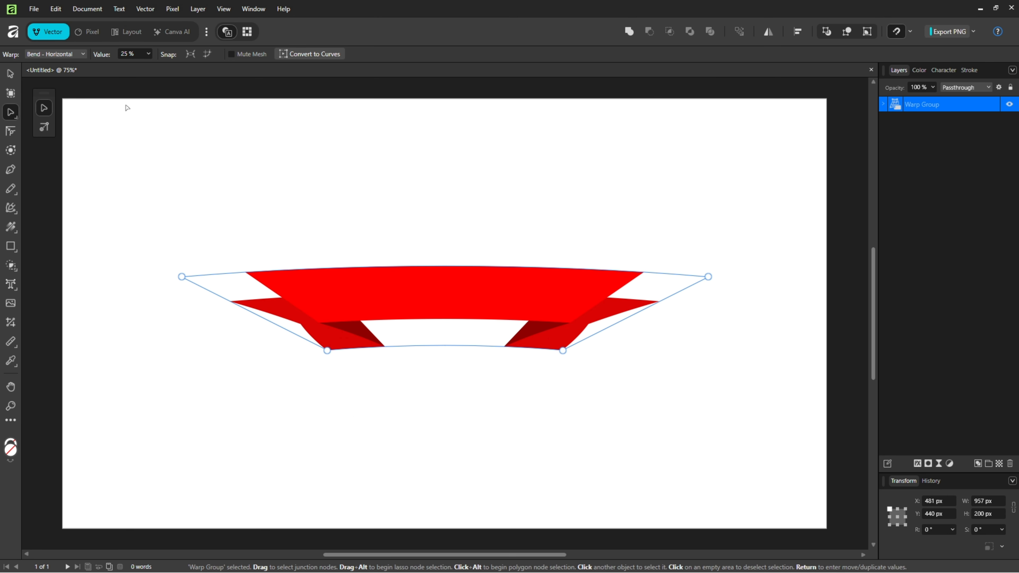
click(149, 55)
drag(152, 66, 139, 65)
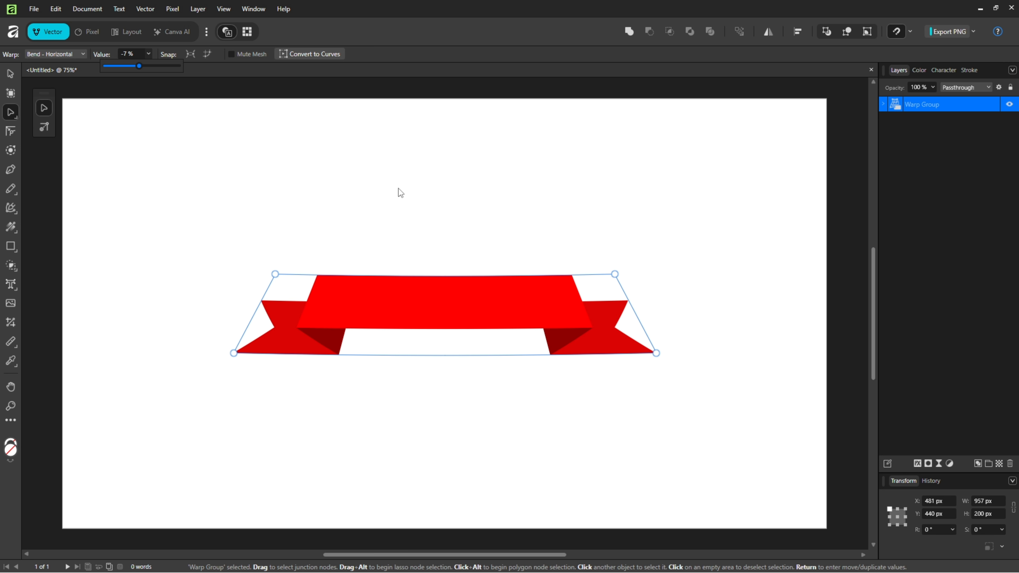
Switch the ribbon's warp back to Arc - Horizontal and set its value to 35%.
click(73, 51)
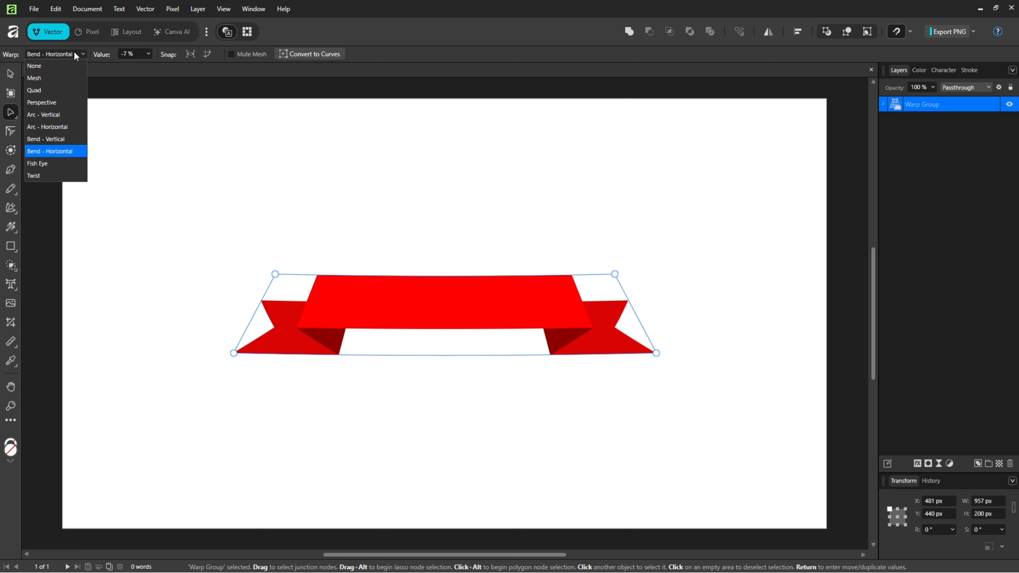
click(53, 127)
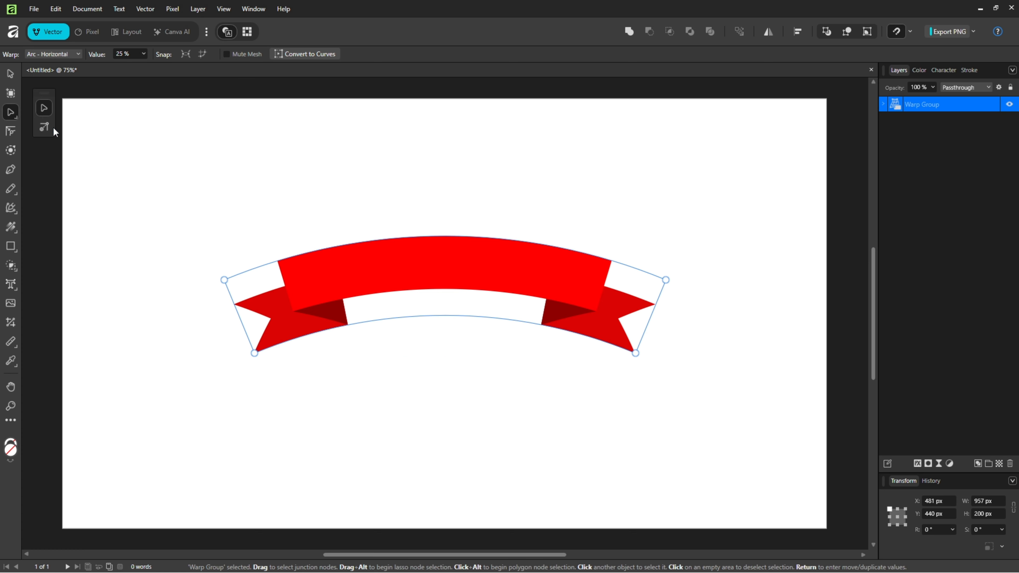
click(143, 53)
drag(147, 66, 147, 66)
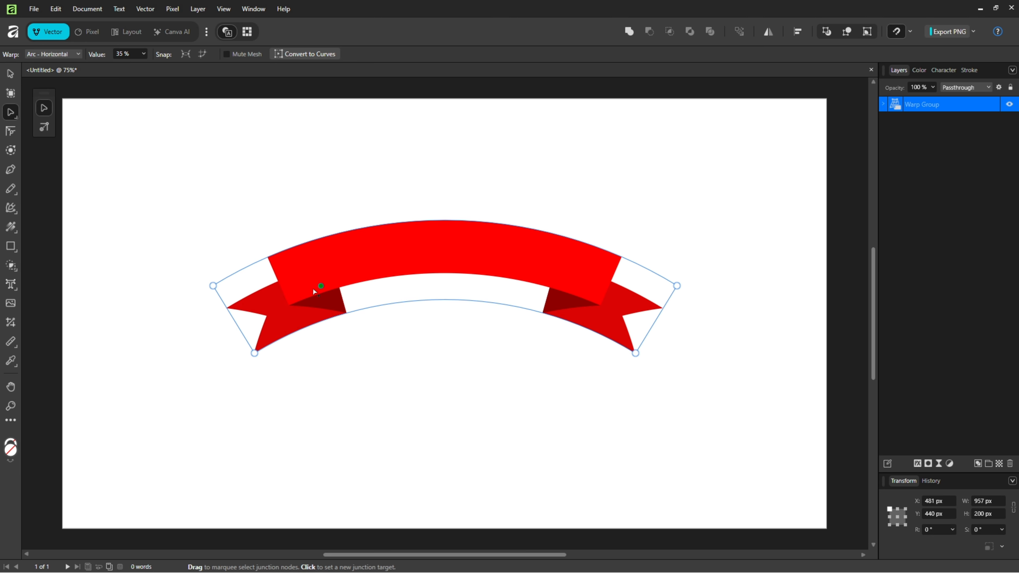
Draw a straight horizontal line about 766 px long with the Pen tool, spanning the lower ends of the ribbon's front band.
click(10, 170)
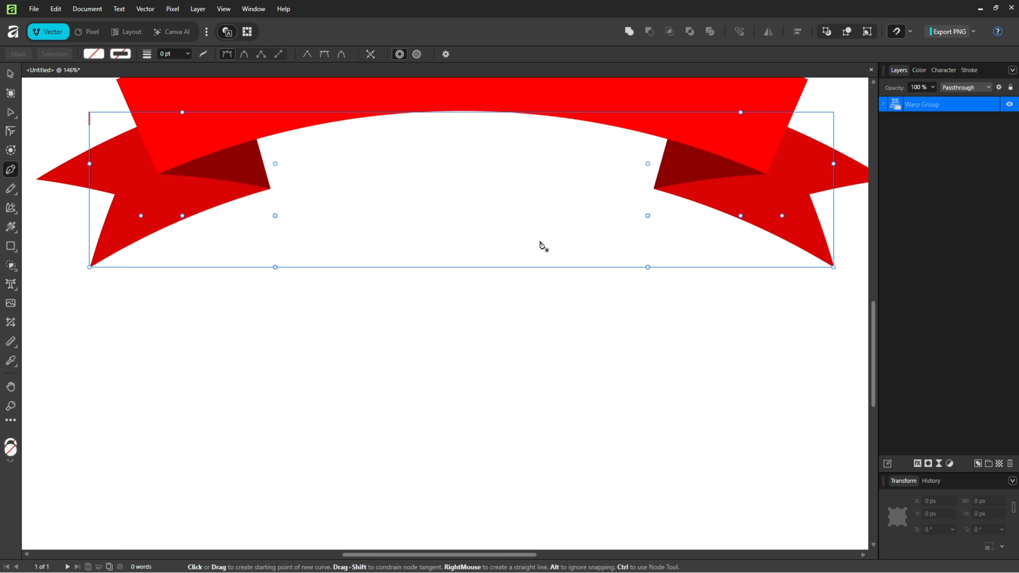
drag(543, 201, 532, 382)
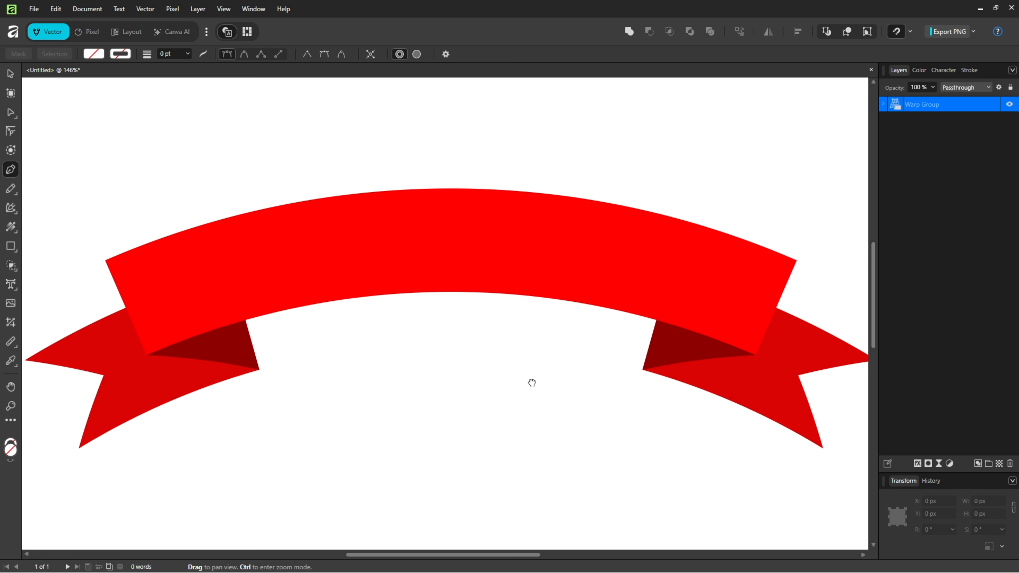
click(153, 327)
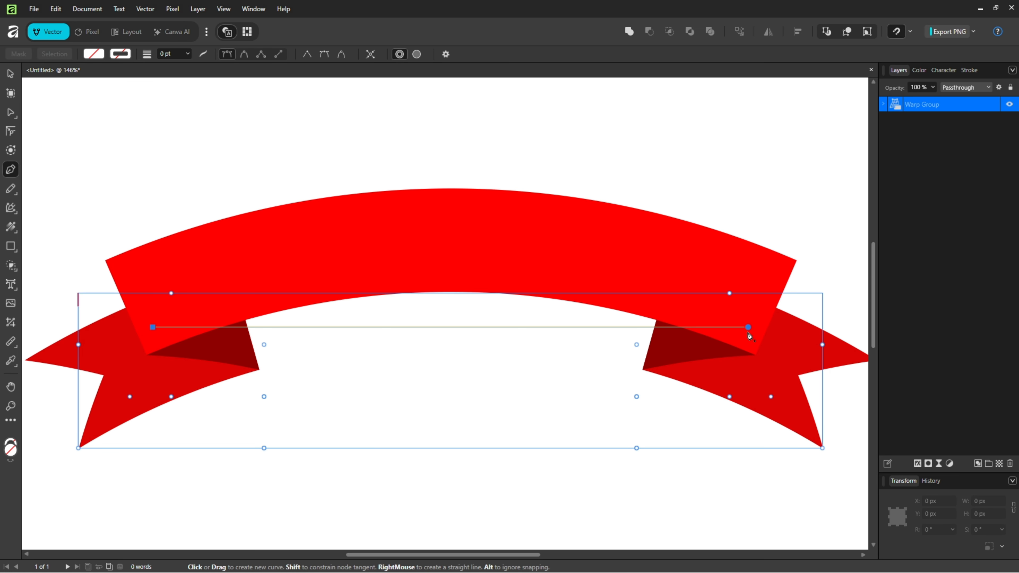
click(748, 329)
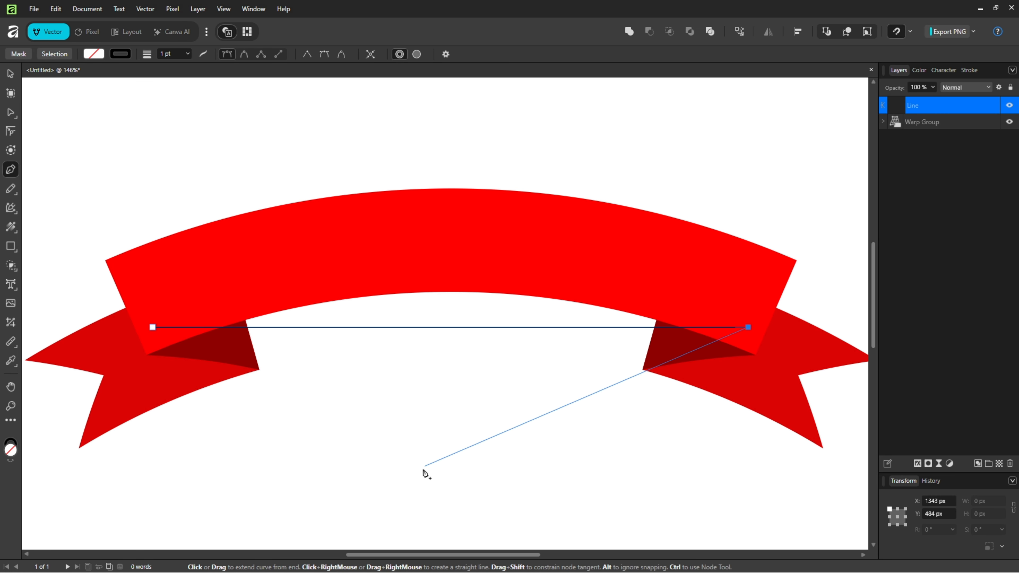
key(Escape)
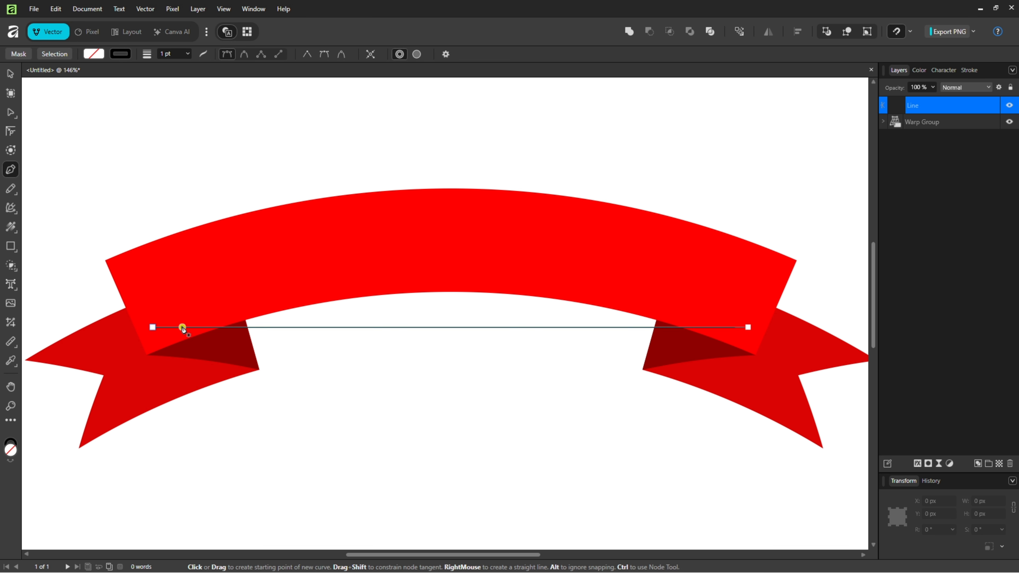
Bend the line upward at its midpoint into an arc about 76 px high that follows the ribbon's curve.
click(15, 118)
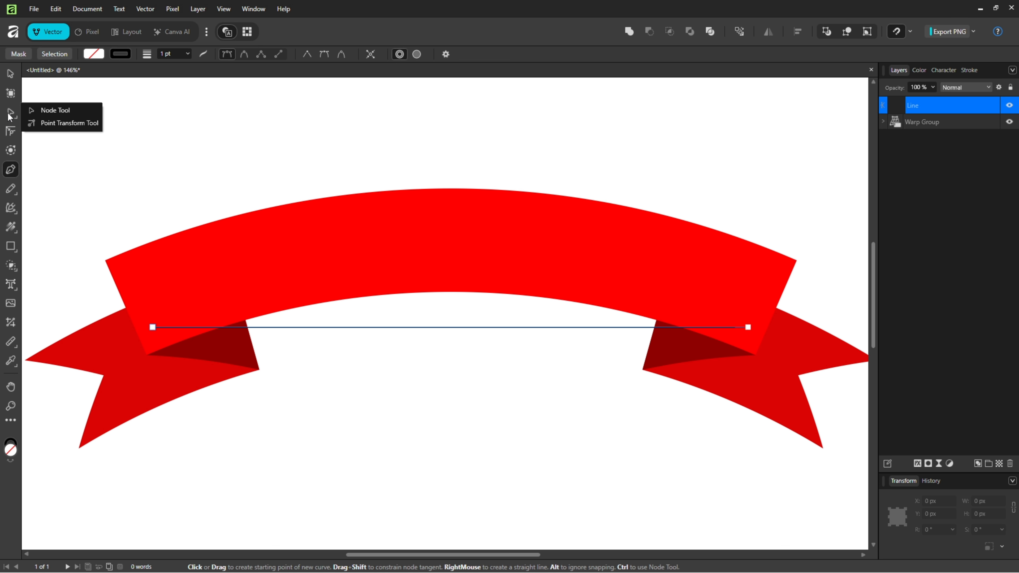
click(47, 117)
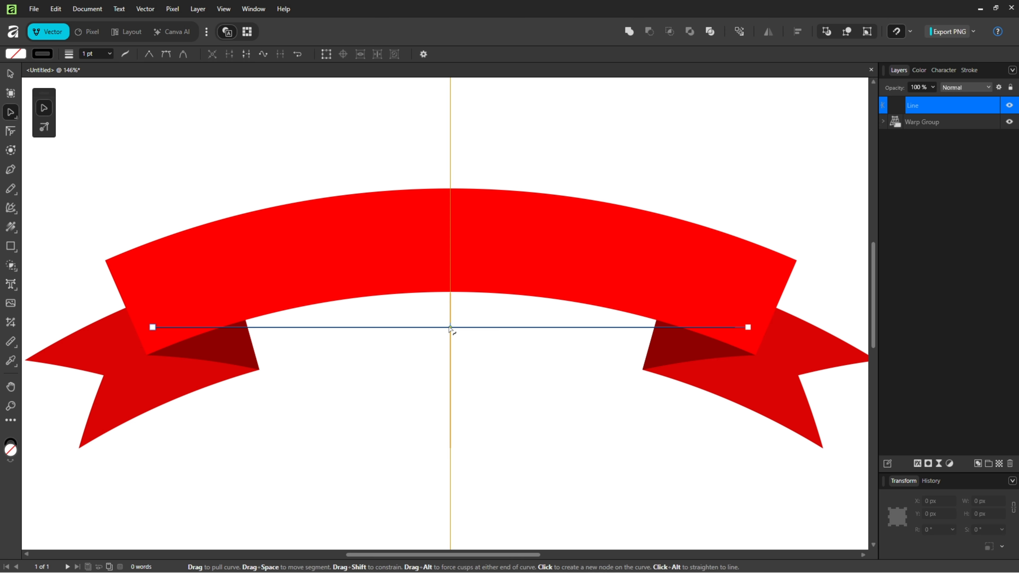
drag(449, 328, 451, 267)
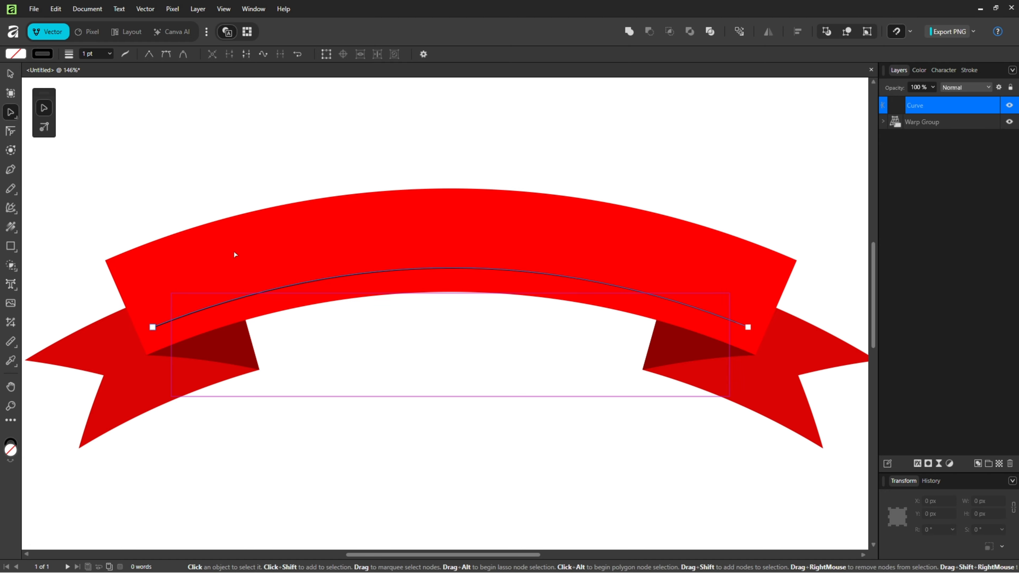
Convert the curve to a text path with the Artistic Text tool and enter "GRAND OPENING" on it.
right_click(14, 286)
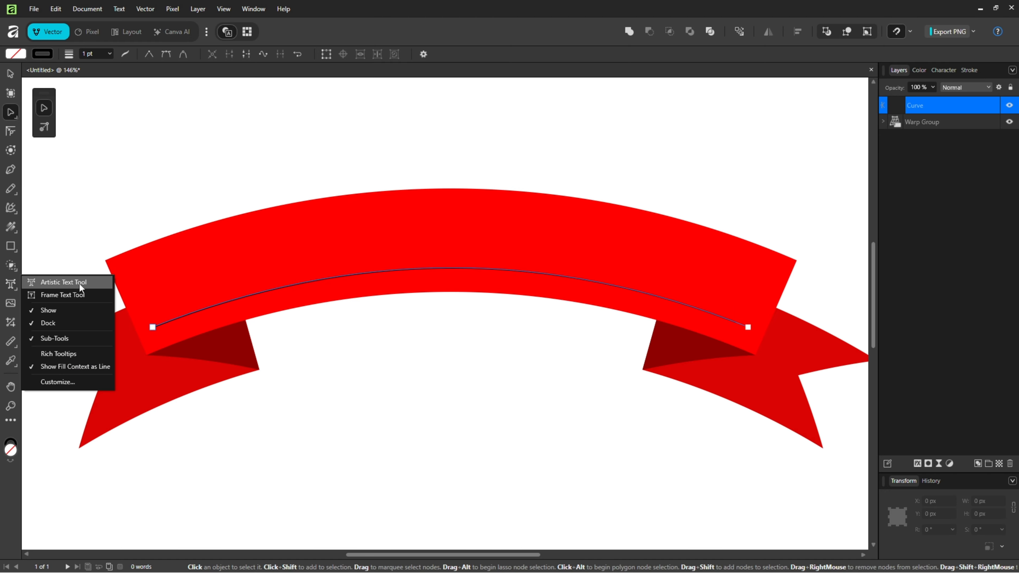
click(55, 282)
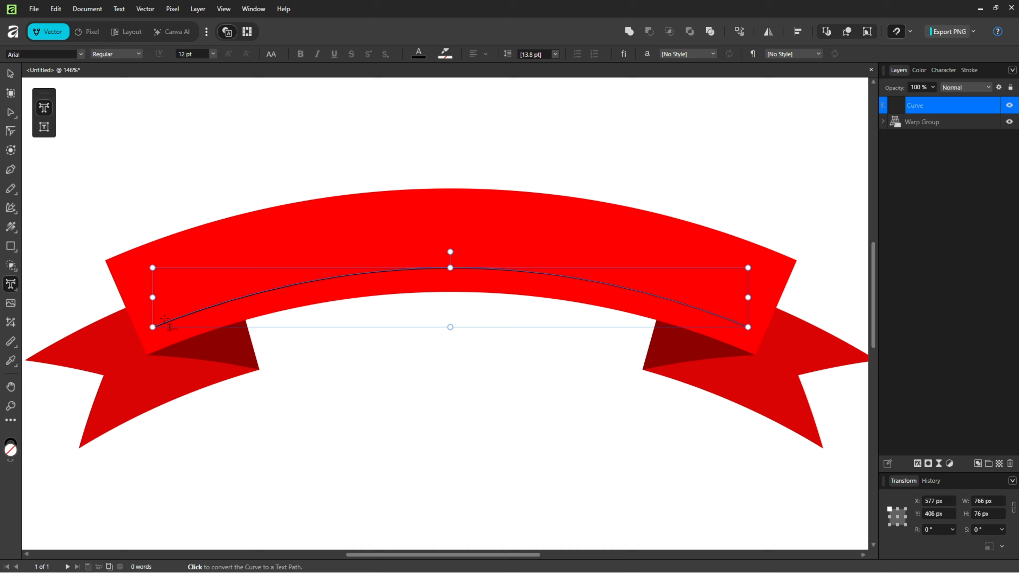
click(165, 320)
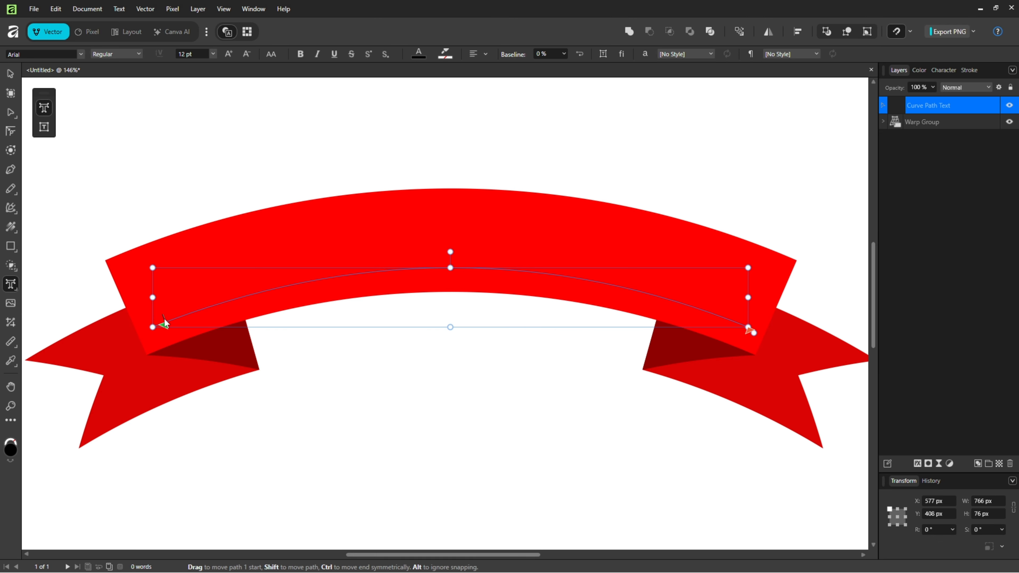
text(G)
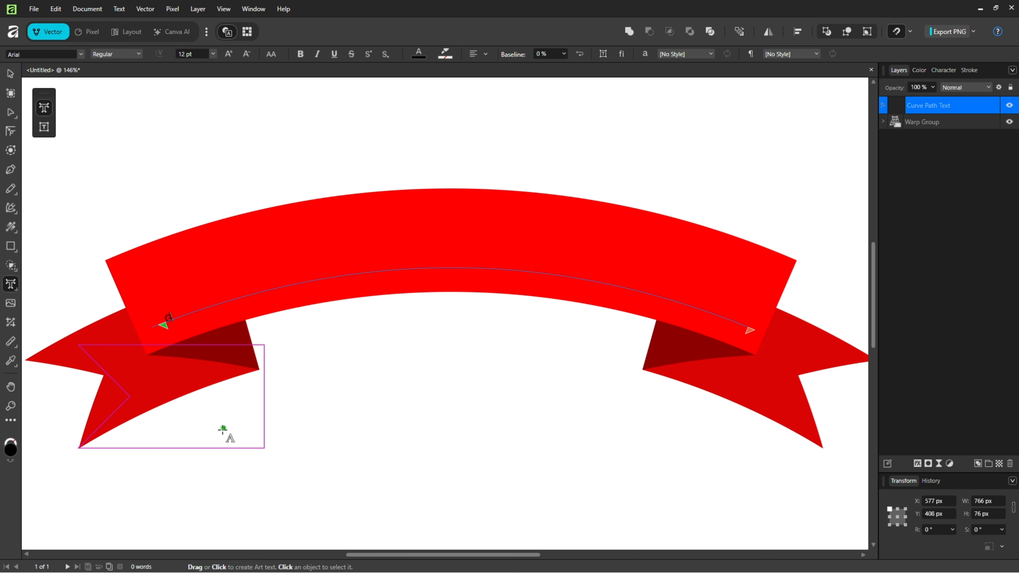
text(RAND OPENING)
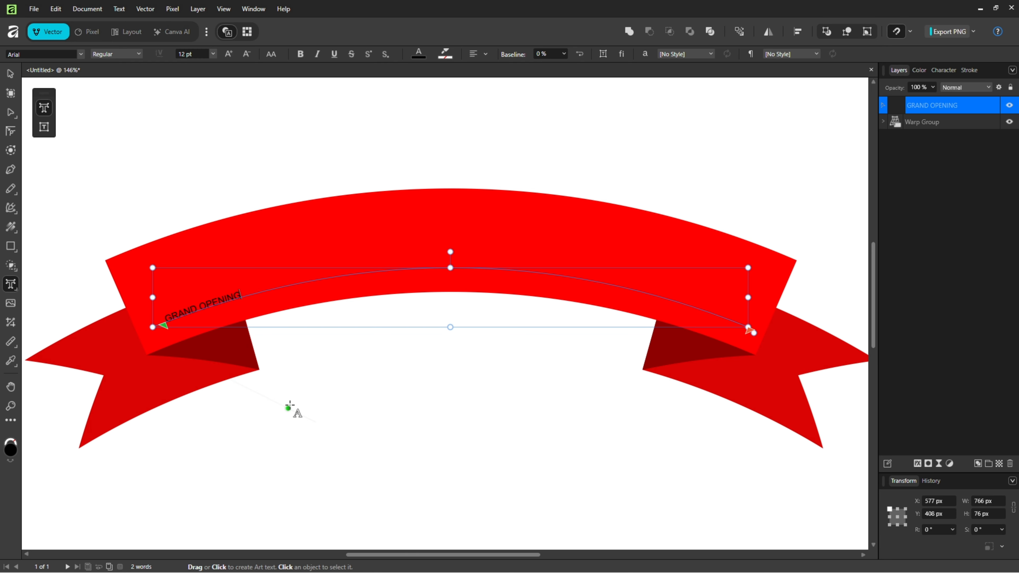
Format the whole "GRAND OPENING" text as Roboto Black at 96 pt, centred along its path.
key(ctrl+a)
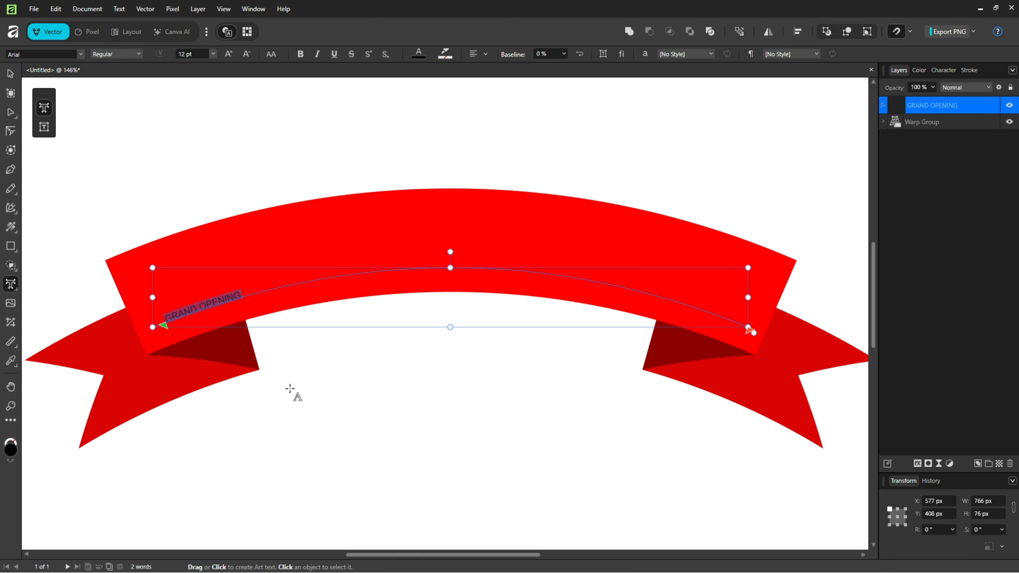
click(121, 52)
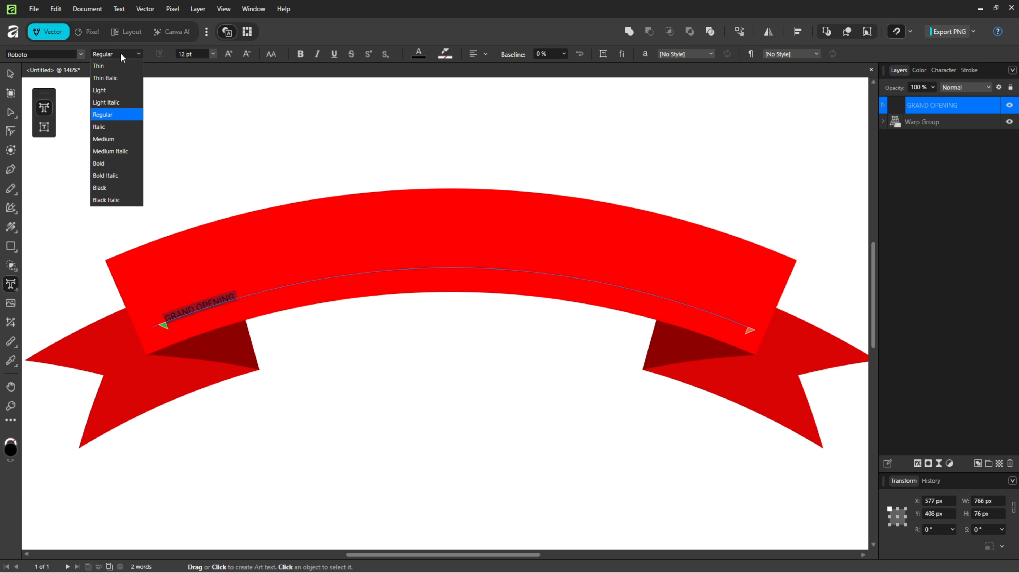
click(100, 187)
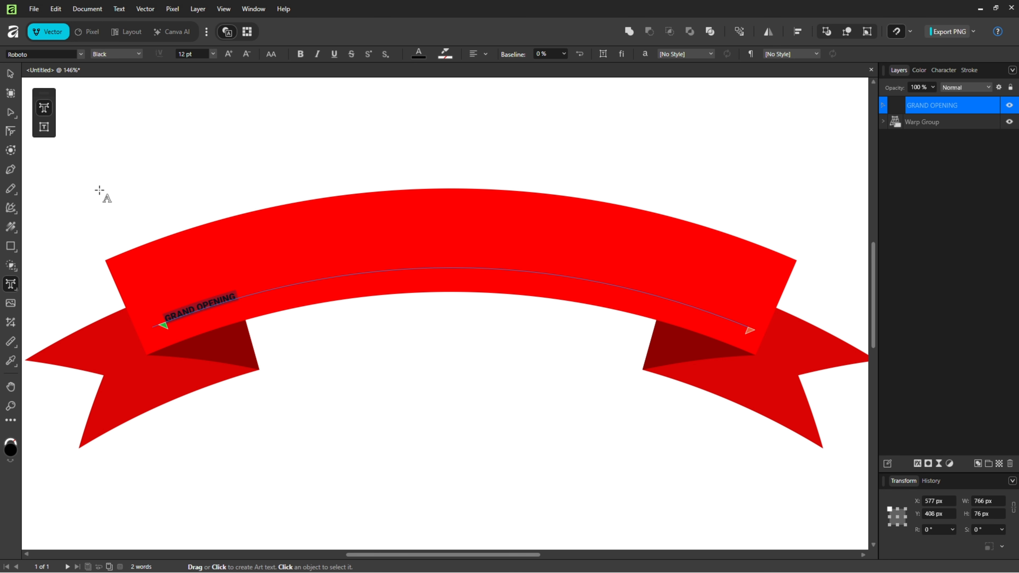
click(213, 53)
click(195, 225)
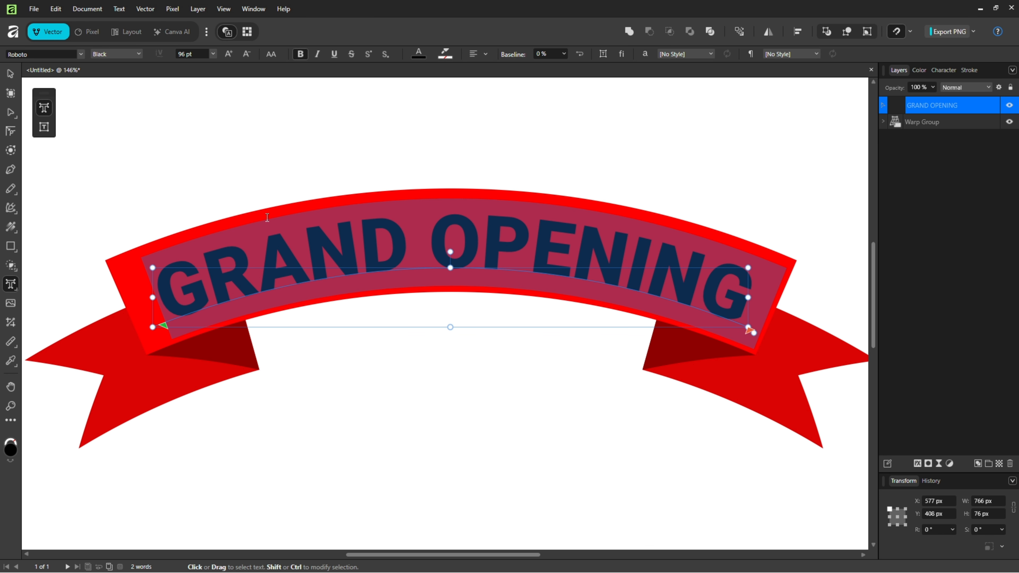
click(486, 54)
click(438, 105)
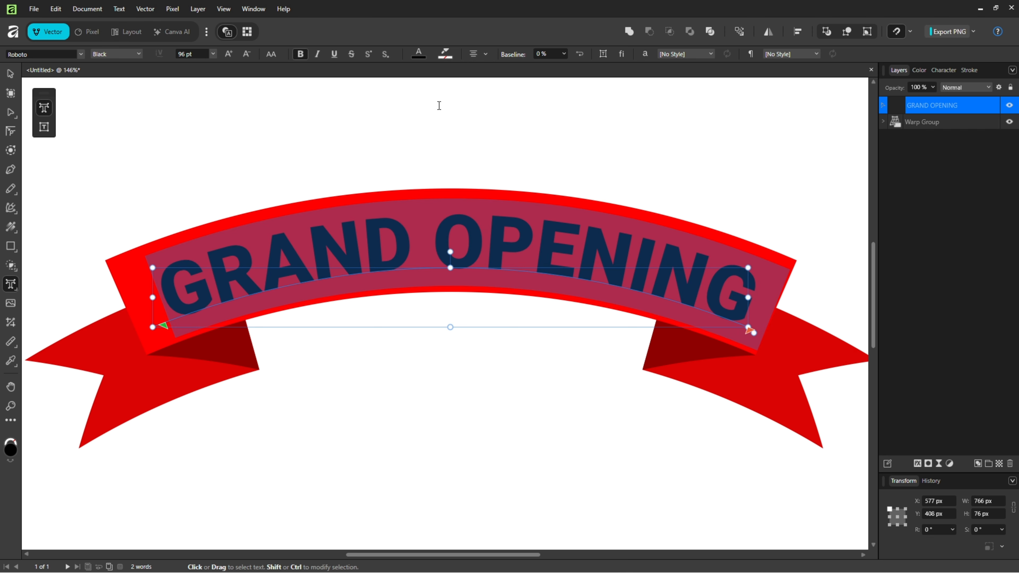
Colour the "GRAND OPENING" text white and deselect it.
click(418, 54)
click(402, 161)
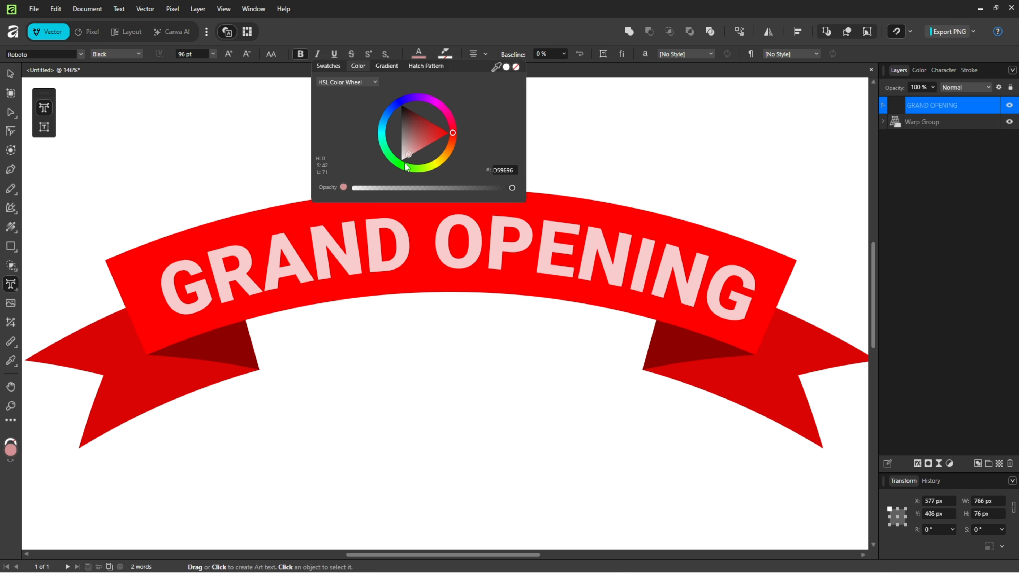
click(531, 31)
key(ctrl+0)
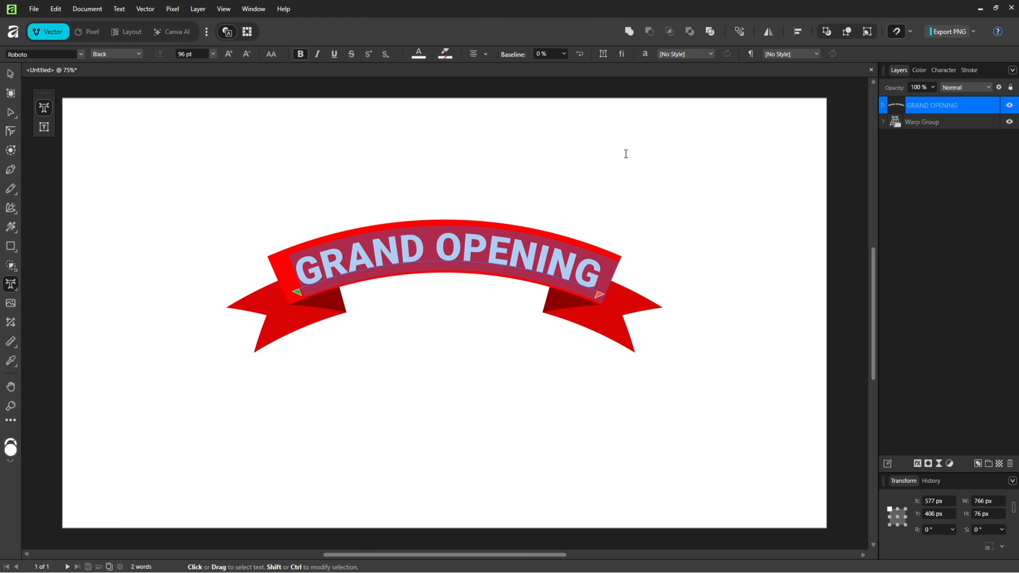
key(Escape)
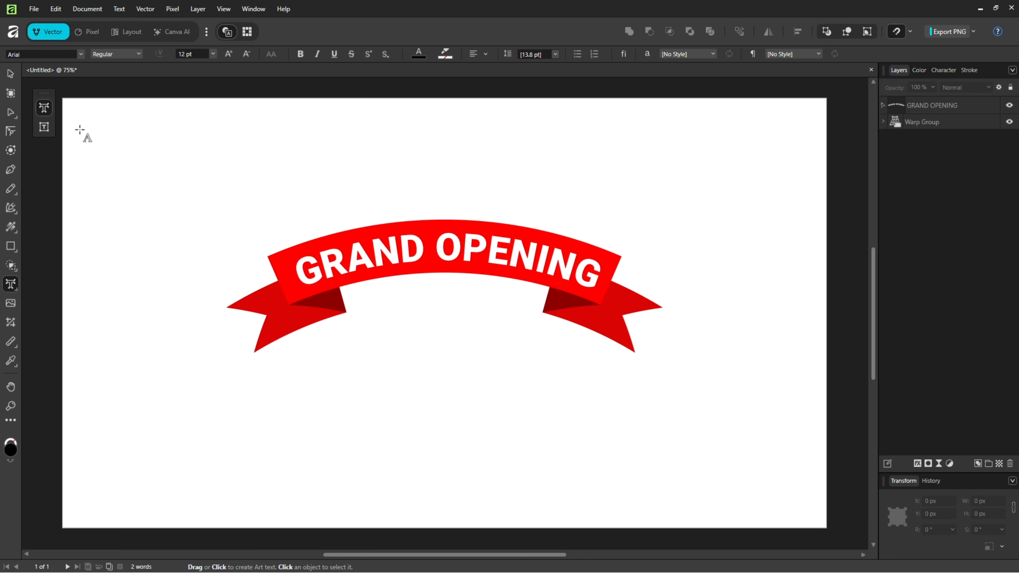
Move the path text slightly up and left to X 568 px, Y 403 px so it sits centred on the ribbon.
click(11, 74)
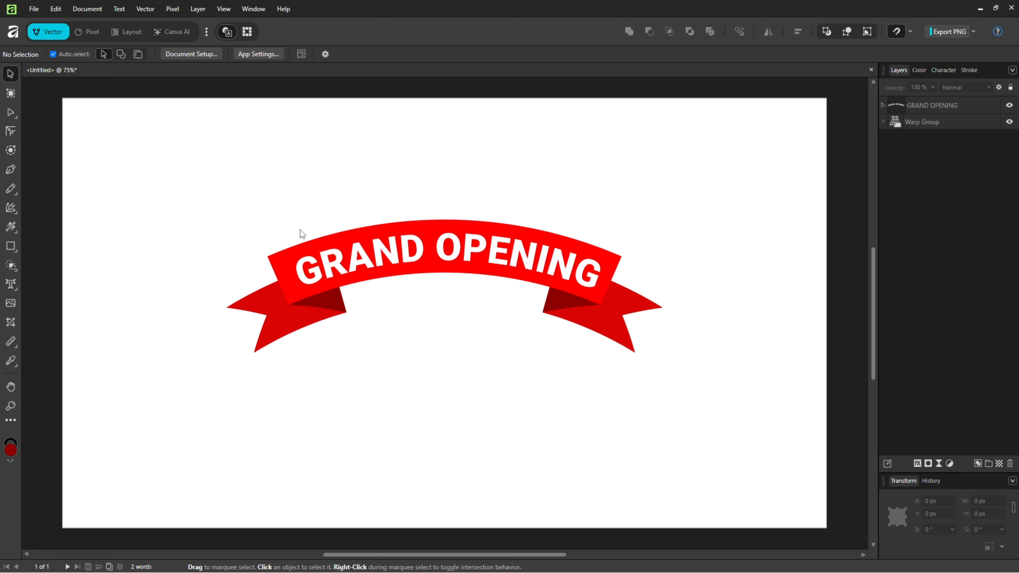
click(454, 263)
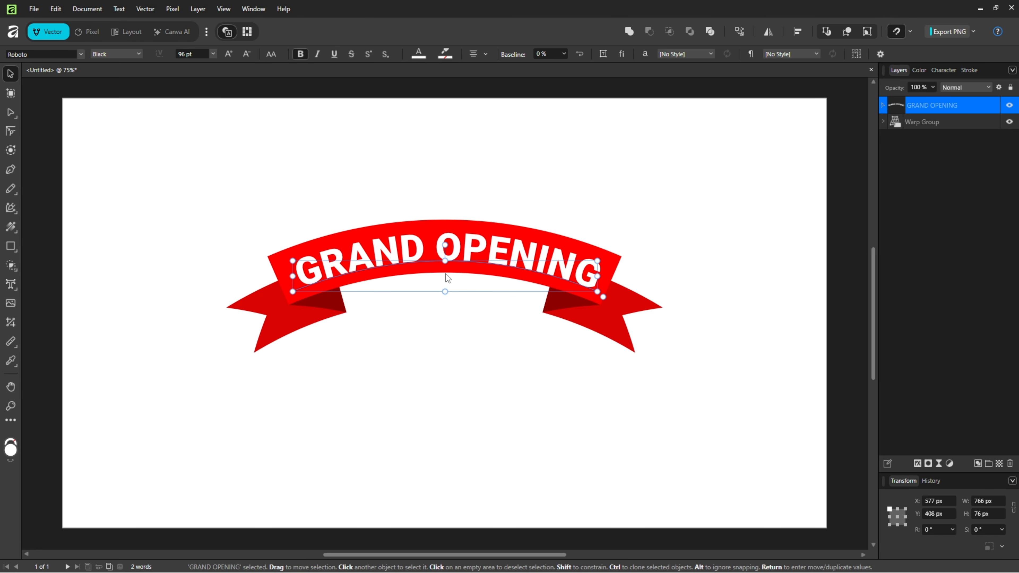
drag(446, 273, 445, 274)
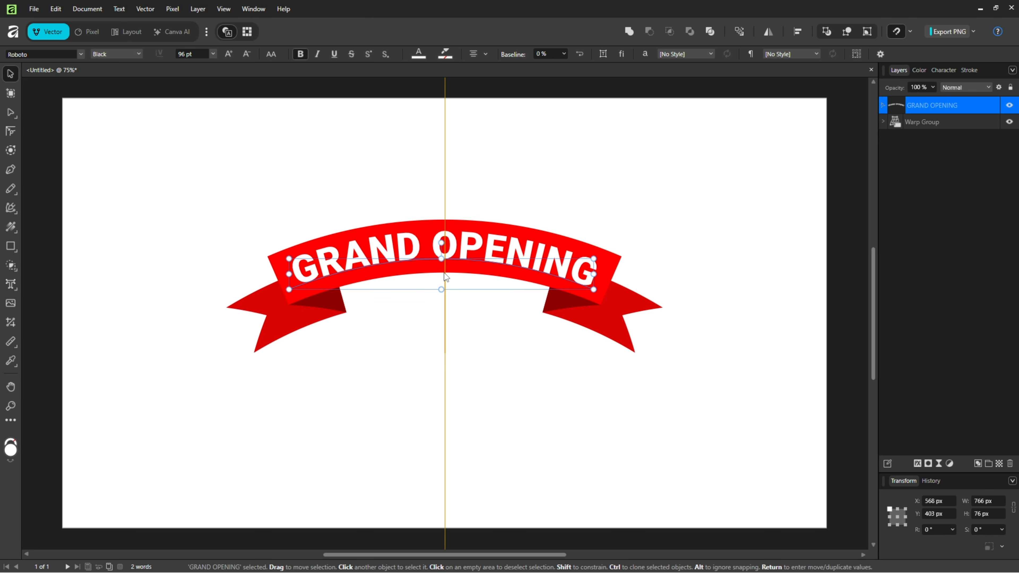
Select the text and the warped ribbon, move both down to the vertical centre of the page, and deselect them.
drag(728, 168, 184, 424)
drag(455, 247, 454, 268)
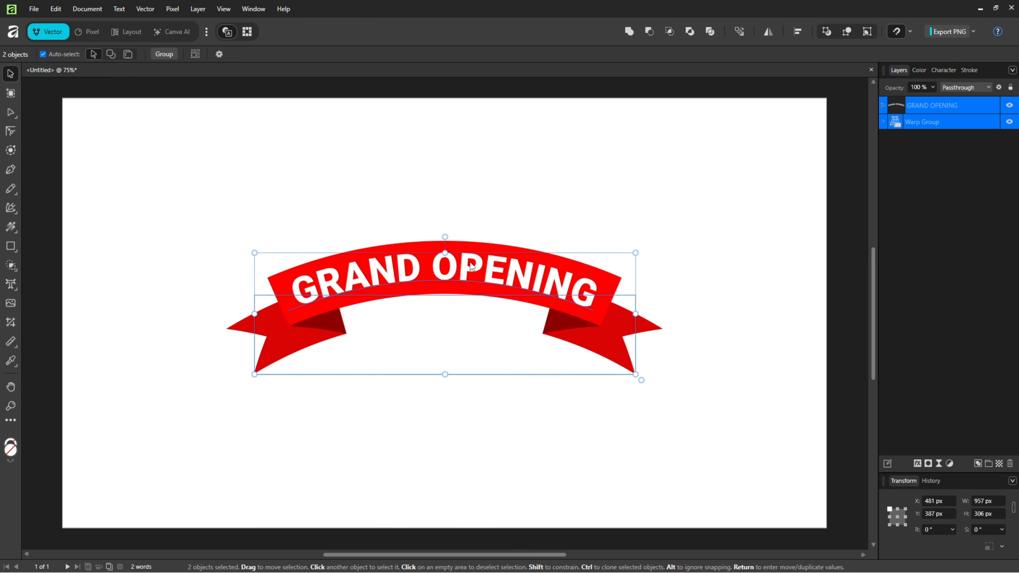
click(786, 313)
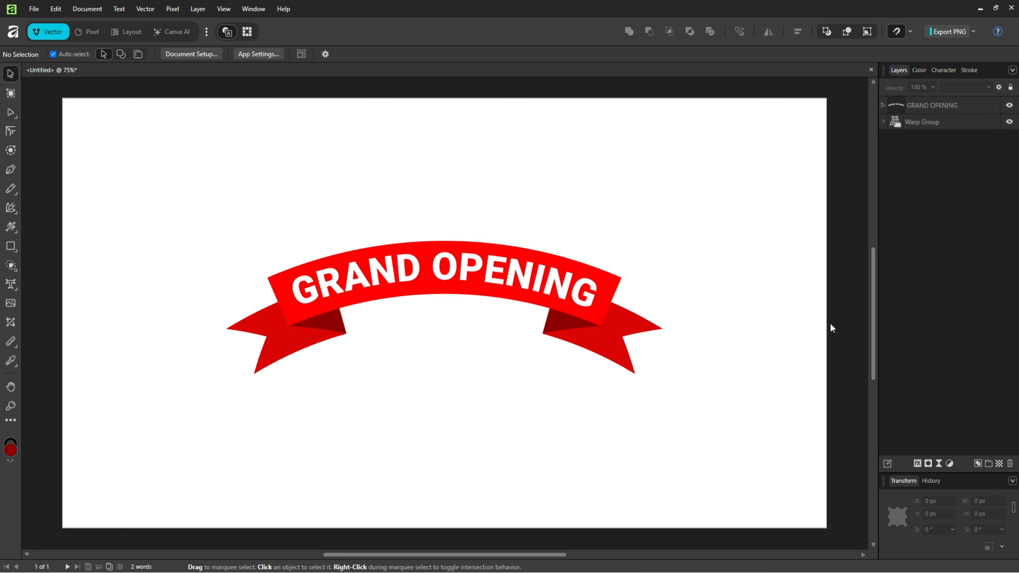